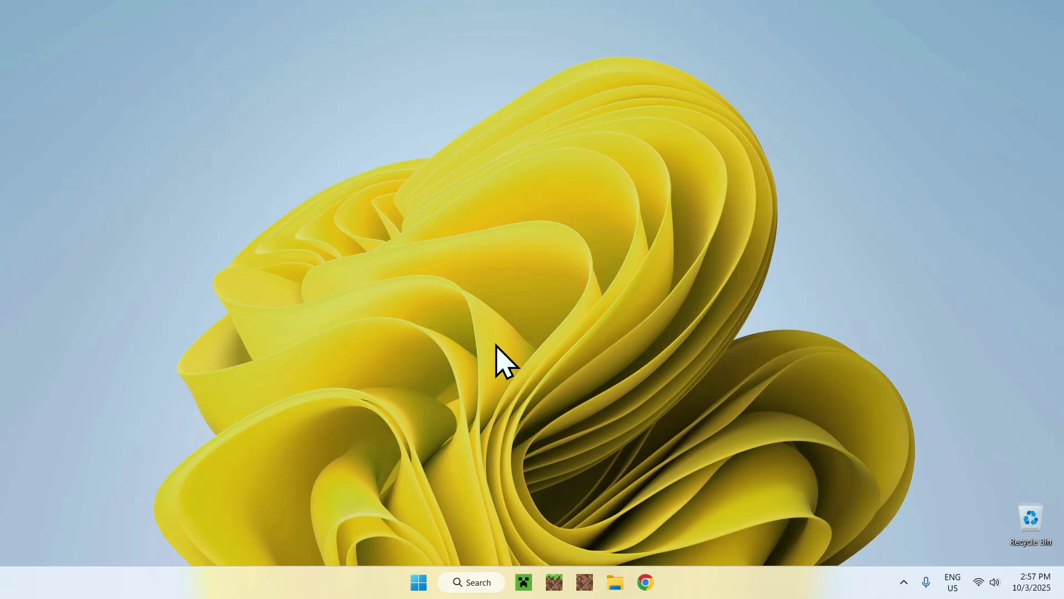
Step: Open Chrome, search Google for Modrinth and open the modrinth.com website
{"action": "left_click", "coordinate": [644, 581]}
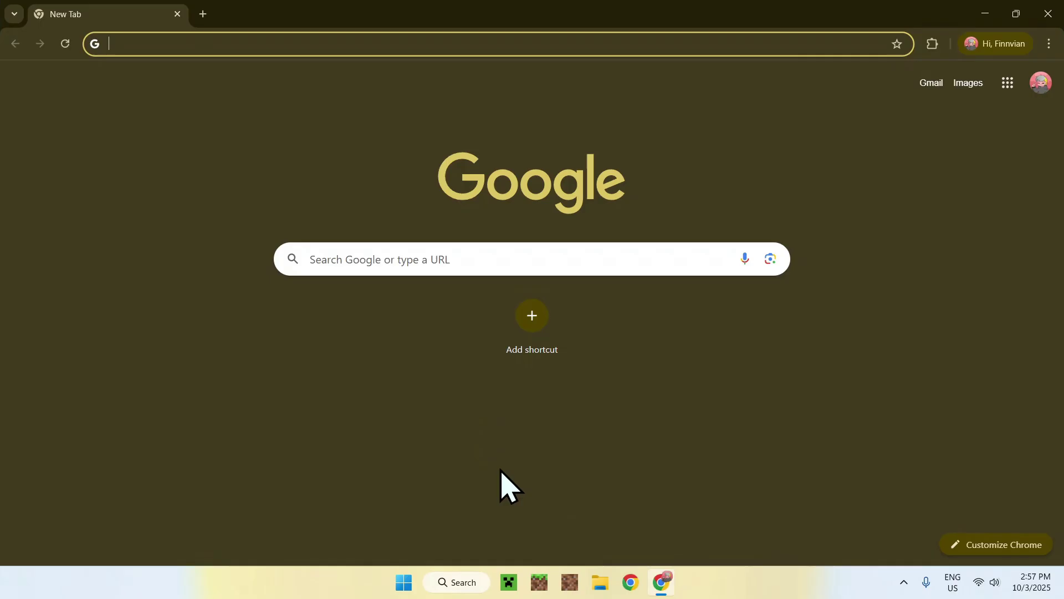
{"action": "left_click", "coordinate": [547, 258]}
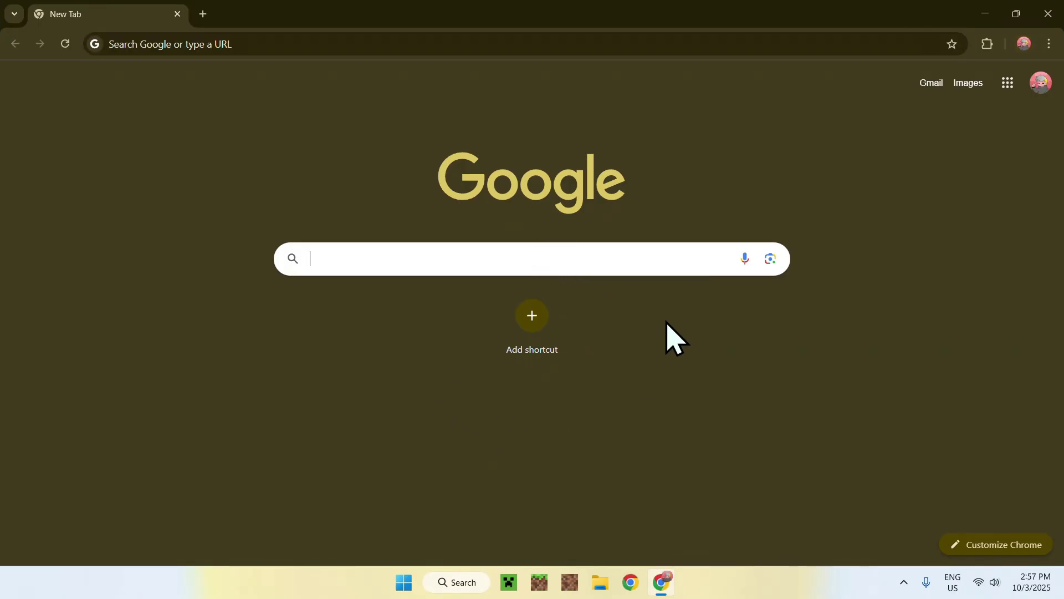
{"action": "type", "text": "Modrinth"}
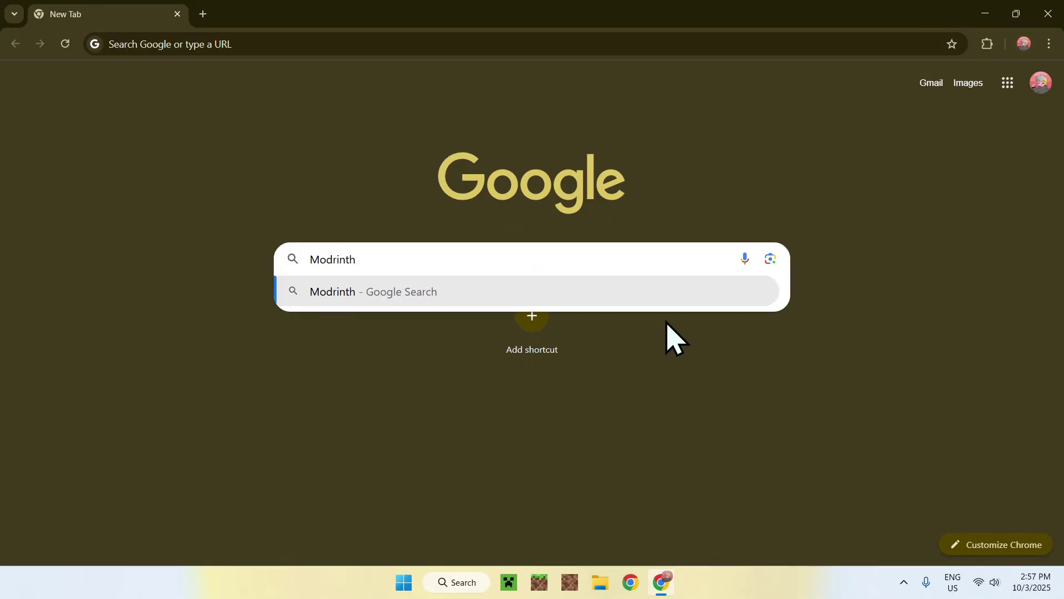
{"action": "key", "text": "Return"}
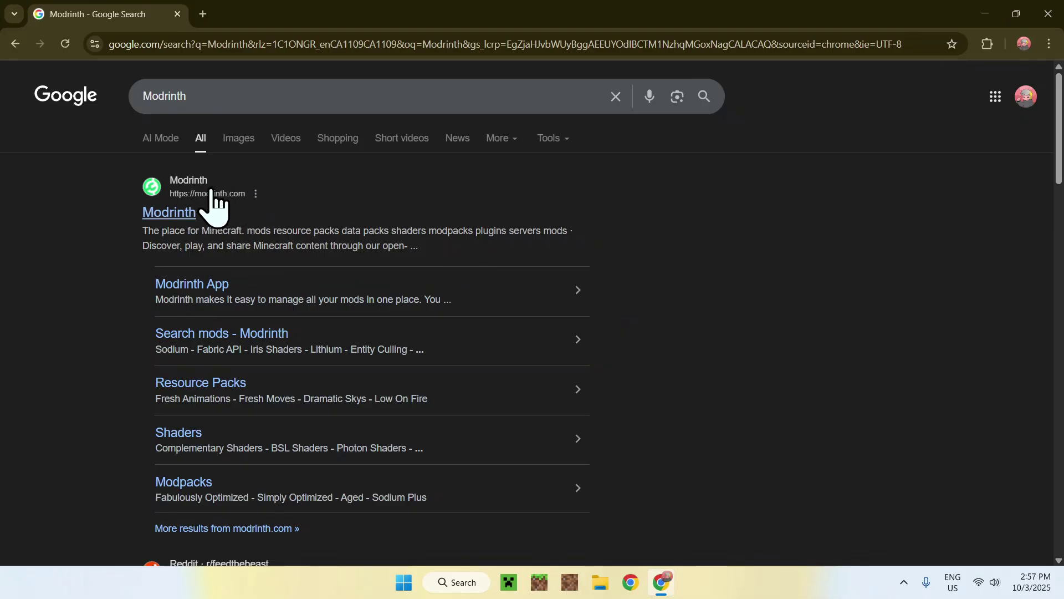
{"action": "left_click", "coordinate": [166, 215]}
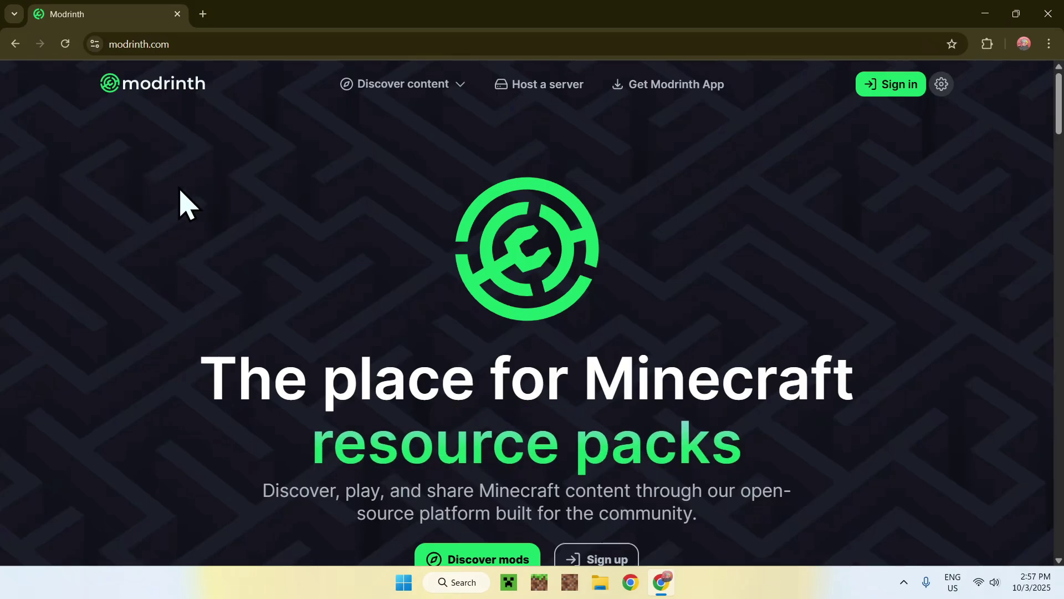
Step: Search Modrinth's mods for Zoomify and open the page of the Zoomify mod by isxander
{"action": "mouse_move", "coordinate": [400, 99]}
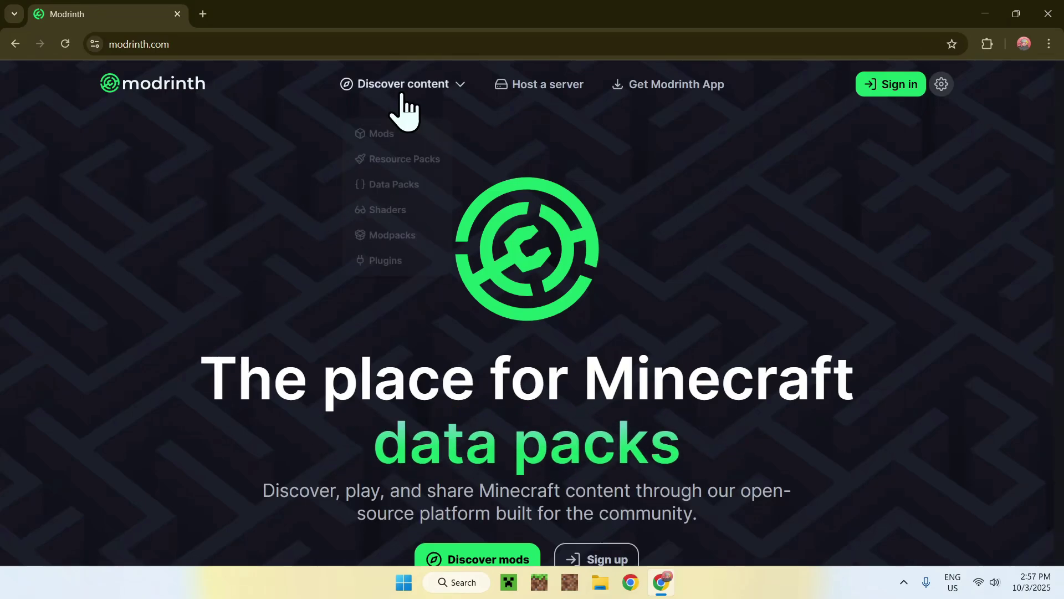
{"action": "left_click", "coordinate": [422, 123]}
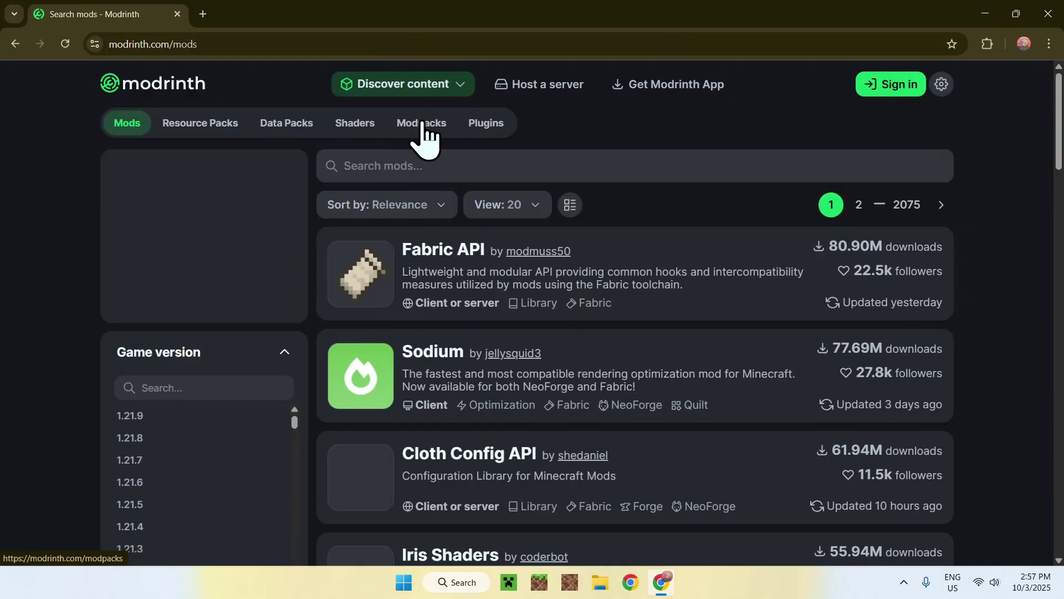
{"action": "left_click", "coordinate": [454, 164]}
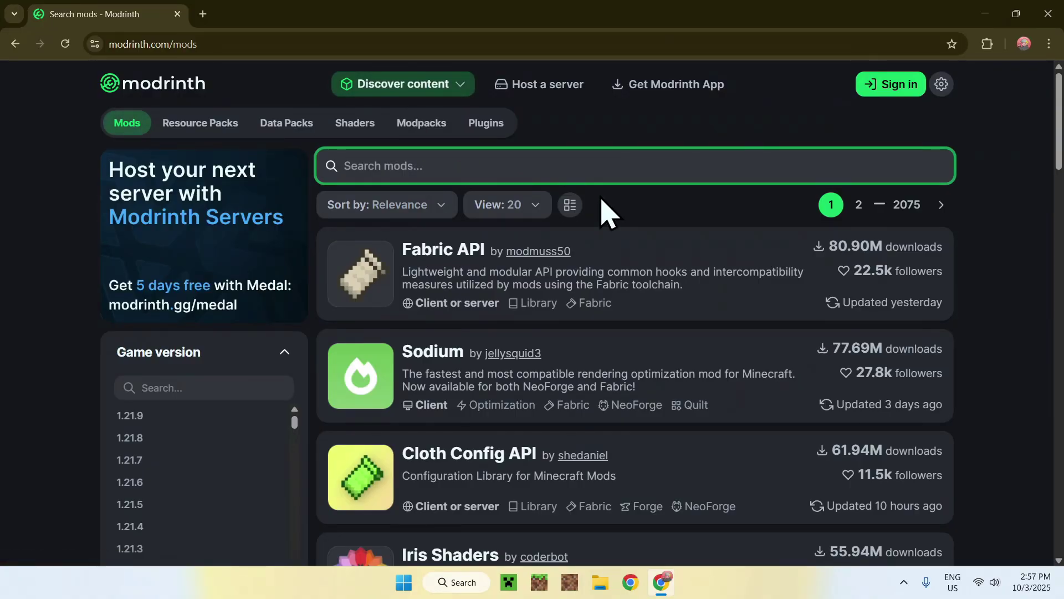
{"action": "type", "text": "Zoomify"}
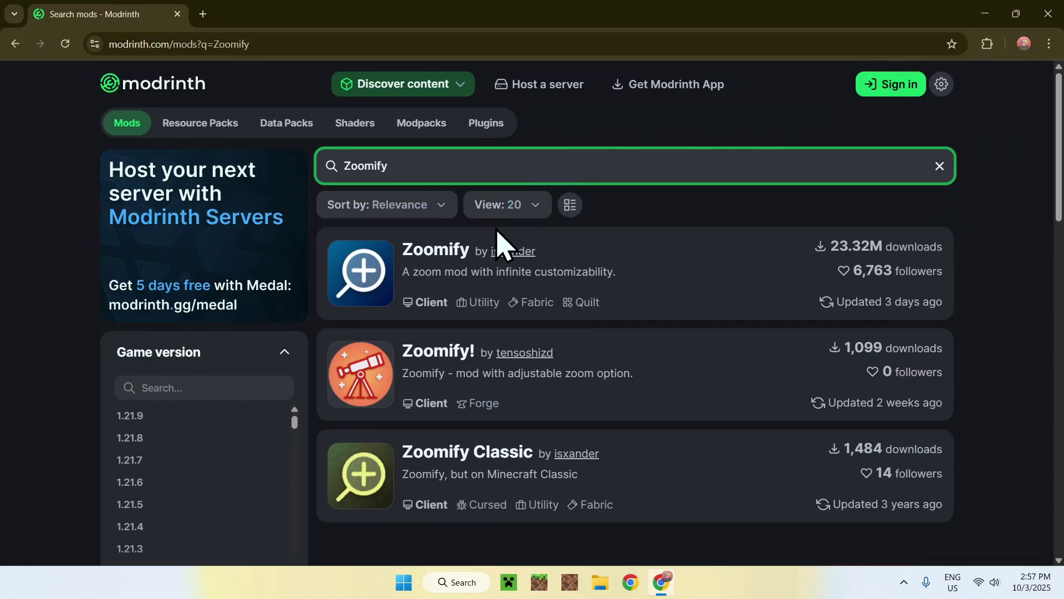
{"action": "left_click", "coordinate": [439, 254]}
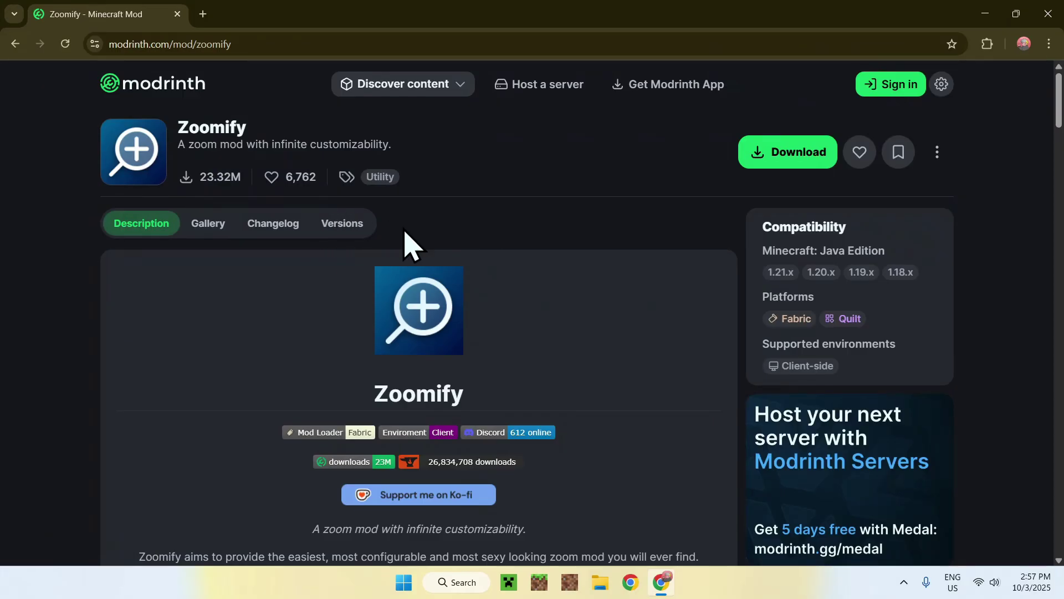
Step: Filter Zoomify's versions to game version 1.21.9 and download release 2.14.6+1.21.9
{"action": "left_click", "coordinate": [339, 235]}
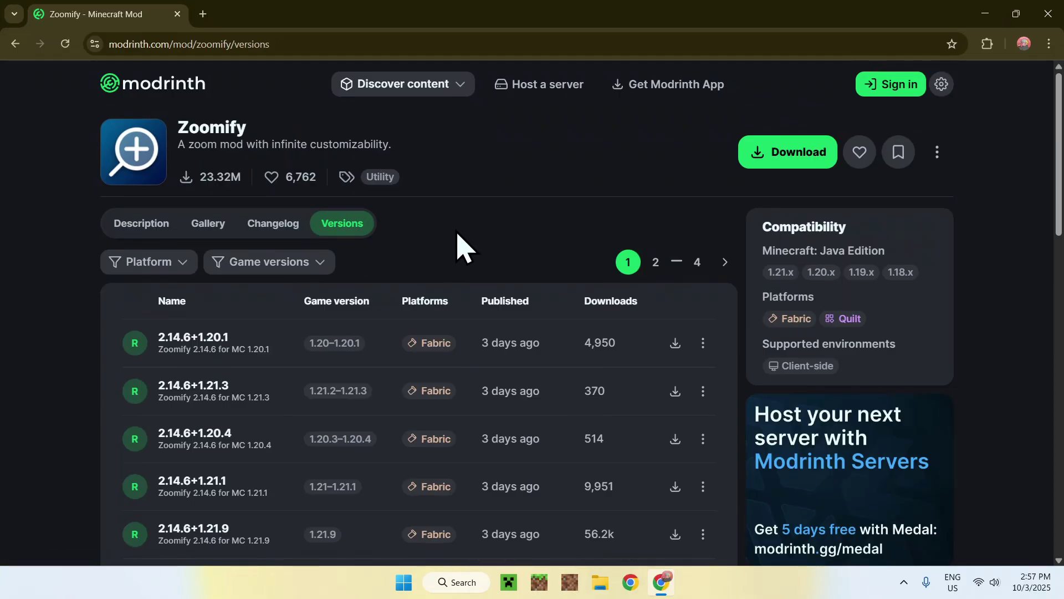
{"action": "left_click", "coordinate": [270, 269]}
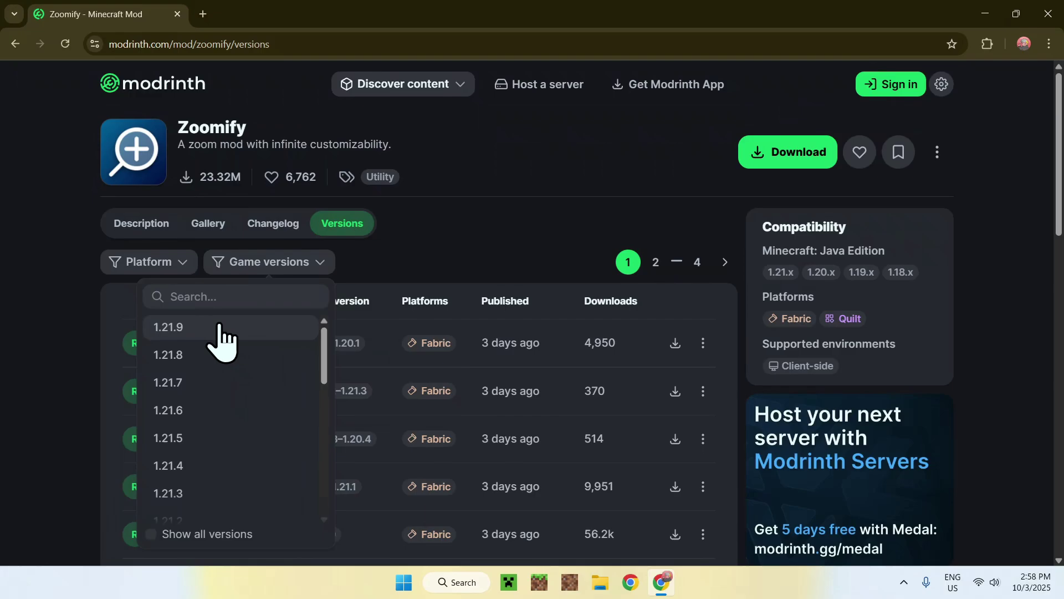
{"action": "left_click", "coordinate": [221, 332]}
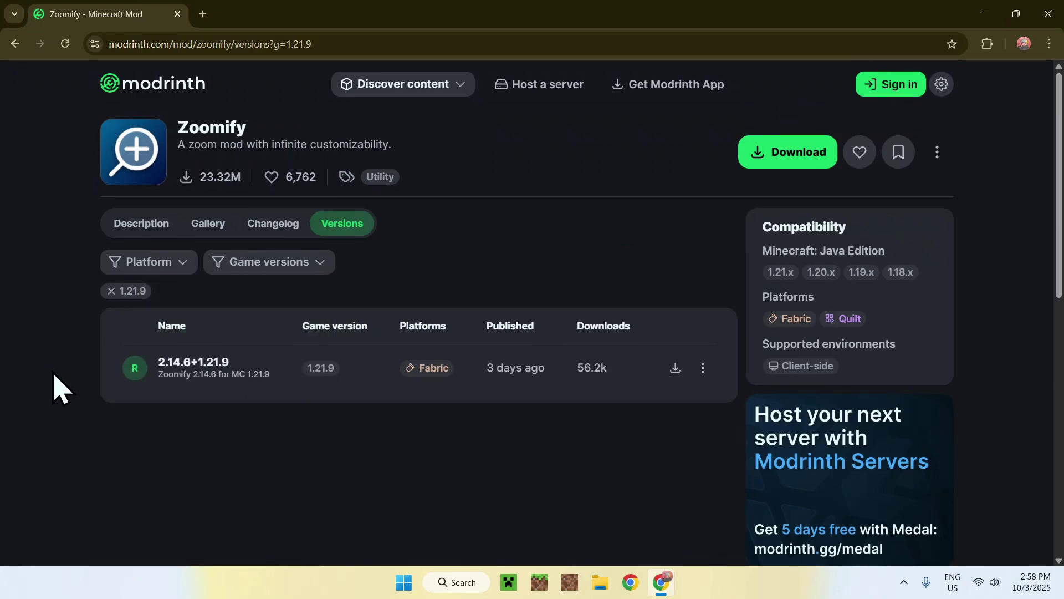
{"action": "left_click", "coordinate": [676, 368]}
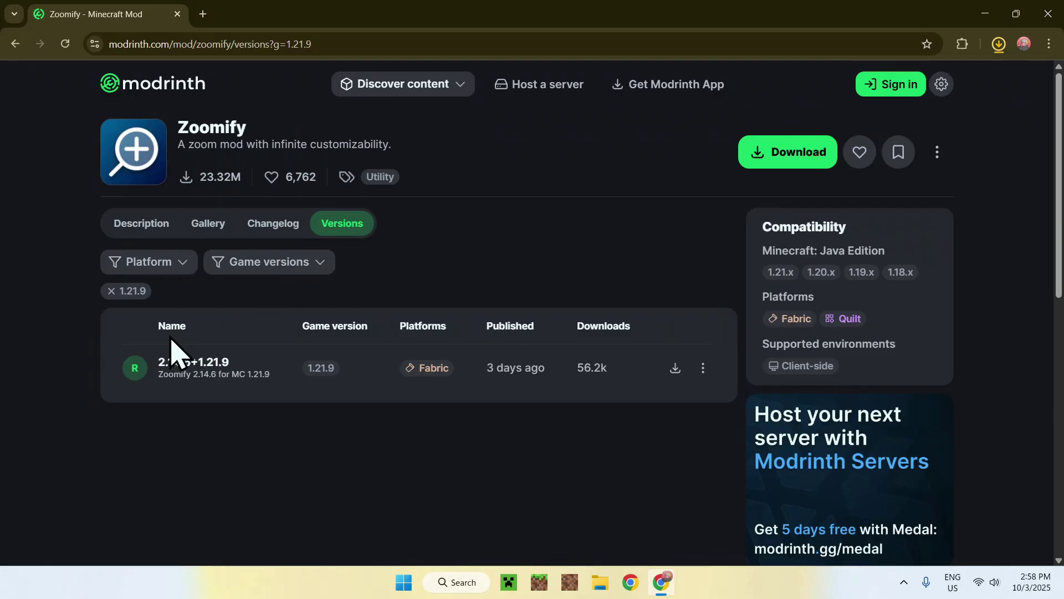
Step: From the dependencies of Zoomify 2.14.6+1.21.9, open Fabric Language Kotlin, filter its versions to 1.21.9 and download 1.13.6+kotlin.2.2.20
{"action": "left_click", "coordinate": [194, 381]}
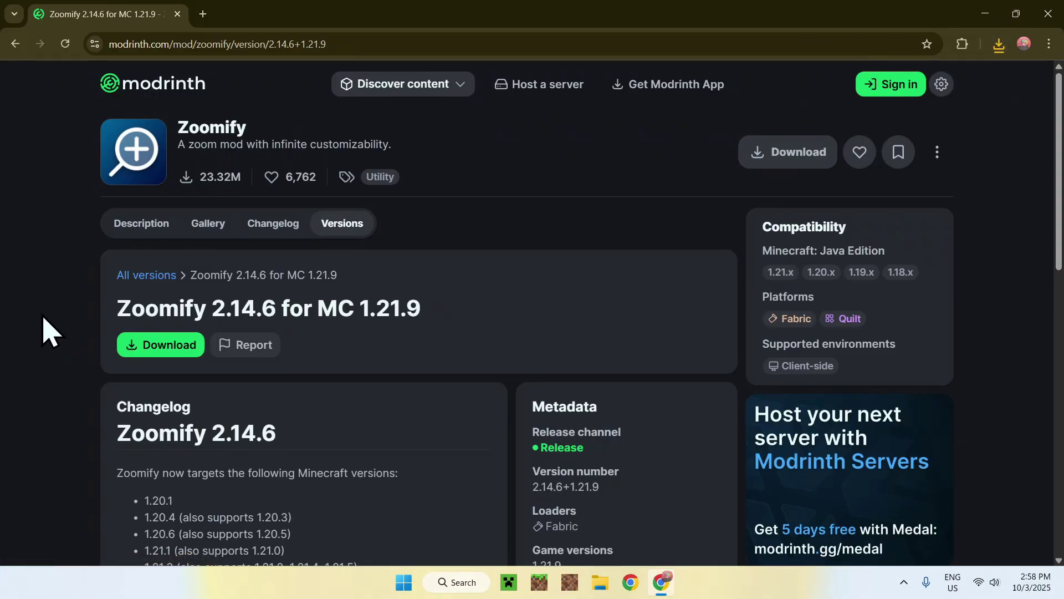
{"action": "scroll", "coordinate": [43, 316], "scroll_direction": "down", "scroll_amount": 9}
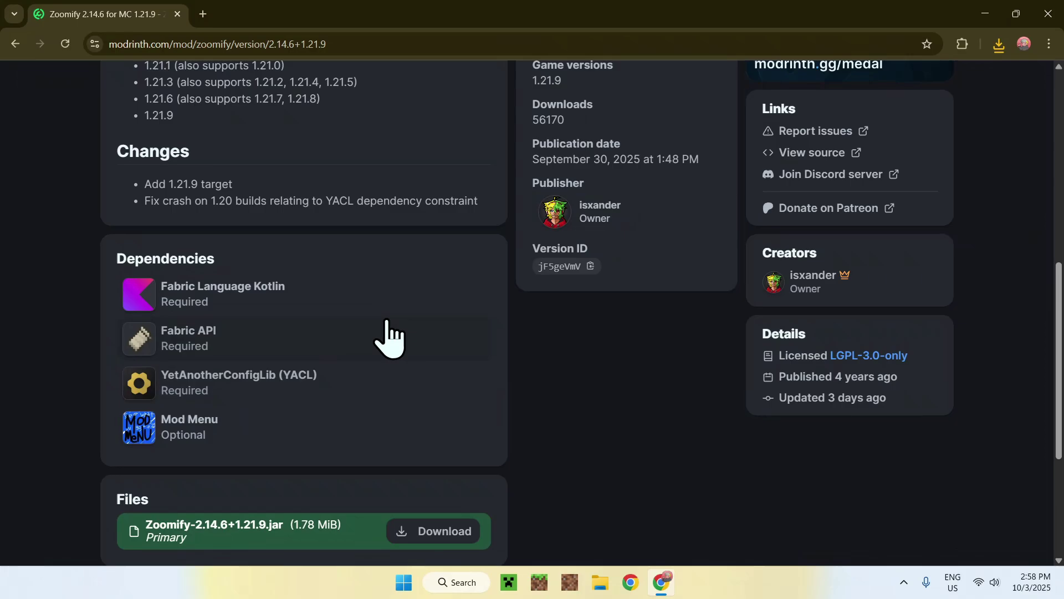
{"action": "left_click", "coordinate": [311, 295]}
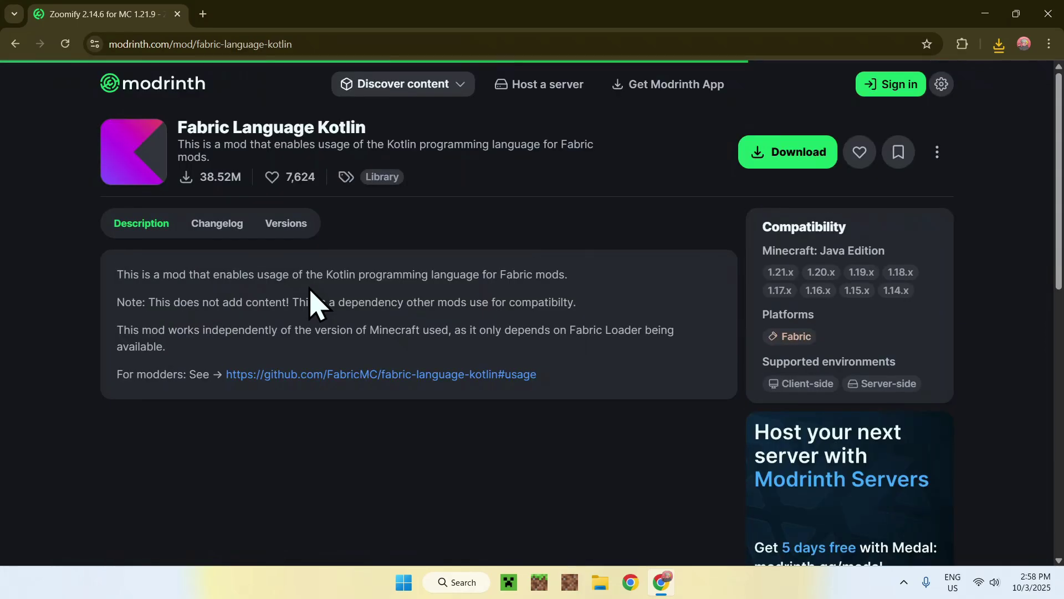
{"action": "left_click", "coordinate": [288, 232]}
{"action": "left_click", "coordinate": [165, 273]}
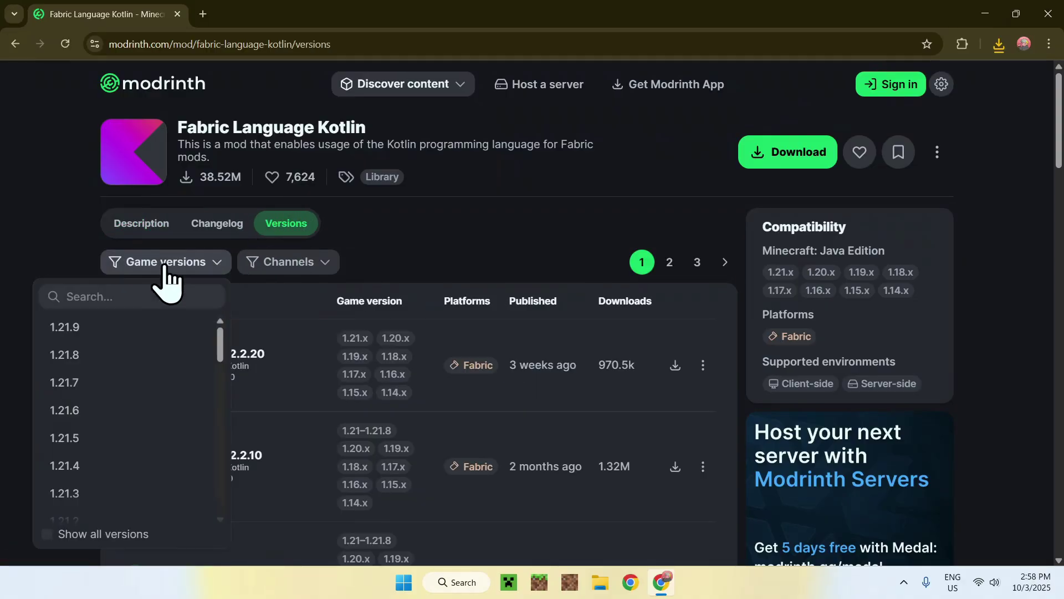
{"action": "left_click", "coordinate": [99, 329]}
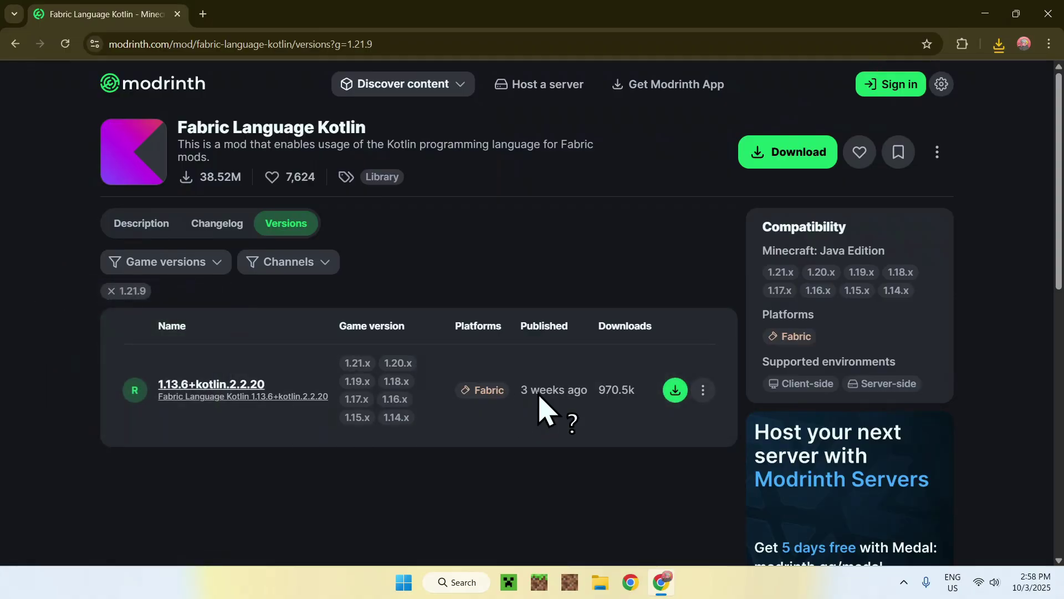
{"action": "left_click", "coordinate": [676, 389]}
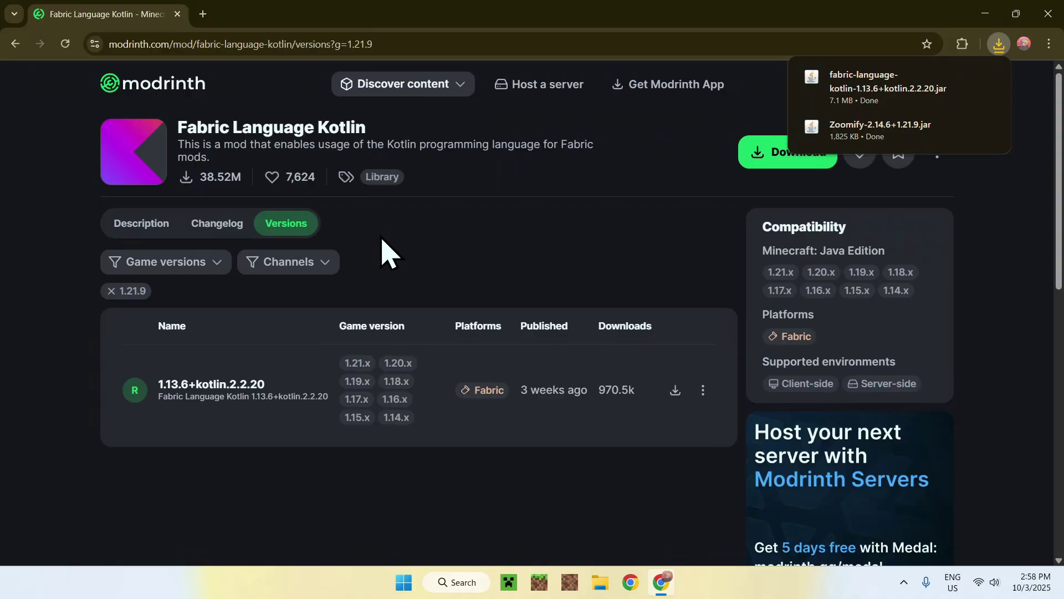
Step: Return to Zoomify's dependencies, open Fabric API, filter its versions to 1.21.9 and download 0.134.0+1.21.9
{"action": "left_click", "coordinate": [15, 44]}
{"action": "left_click", "coordinate": [15, 44]}
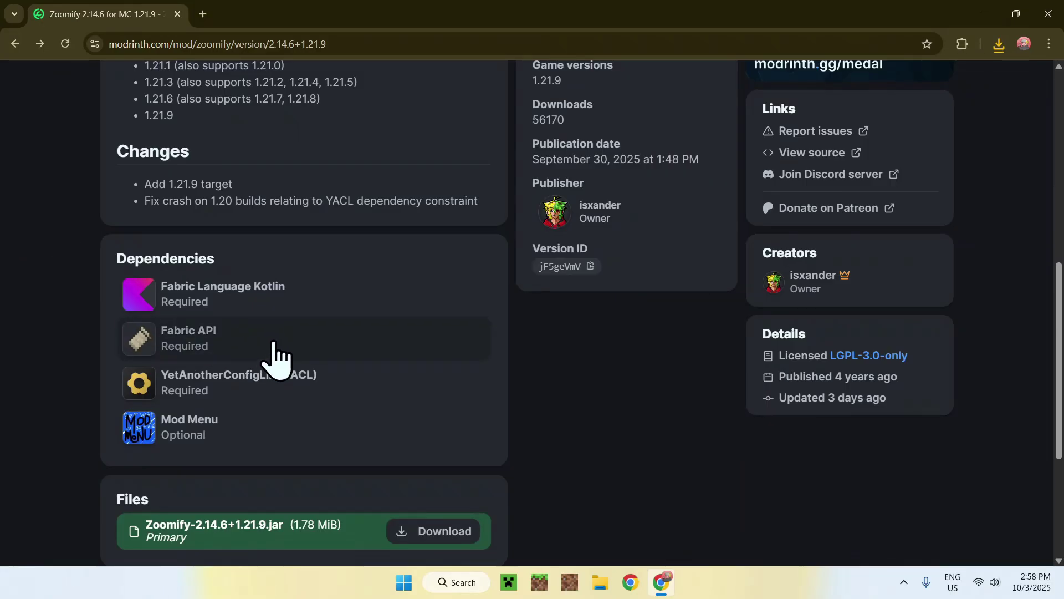
{"action": "left_click", "coordinate": [258, 341]}
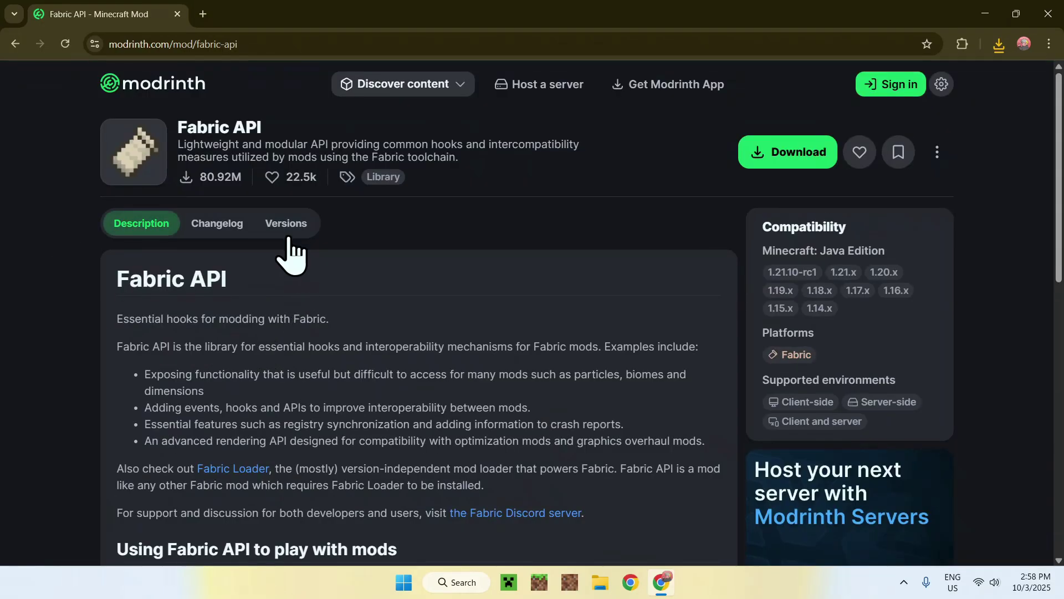
{"action": "left_click", "coordinate": [286, 243]}
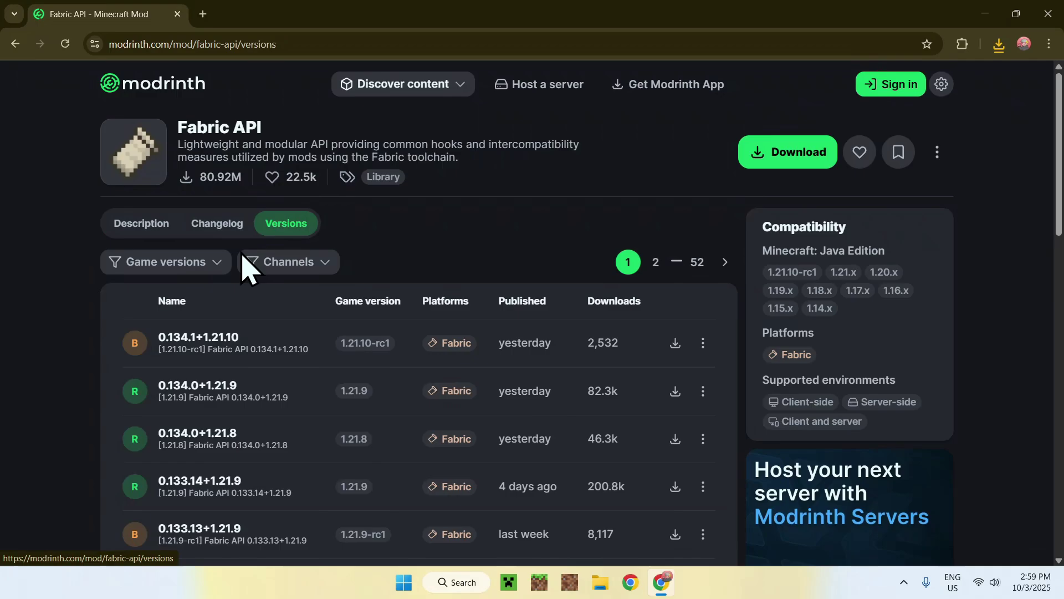
{"action": "left_click", "coordinate": [167, 261]}
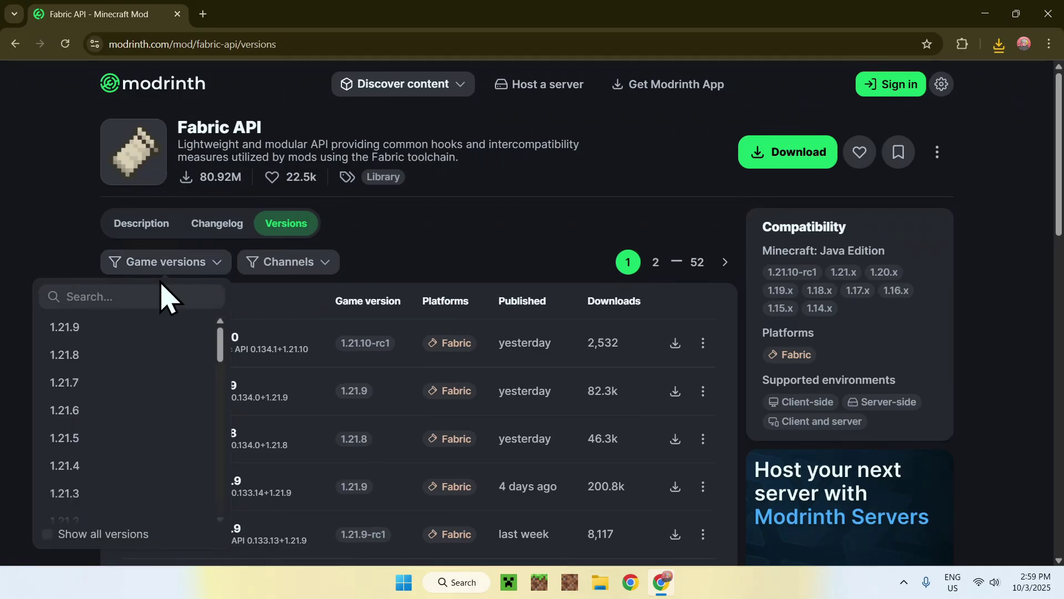
{"action": "left_click", "coordinate": [118, 332]}
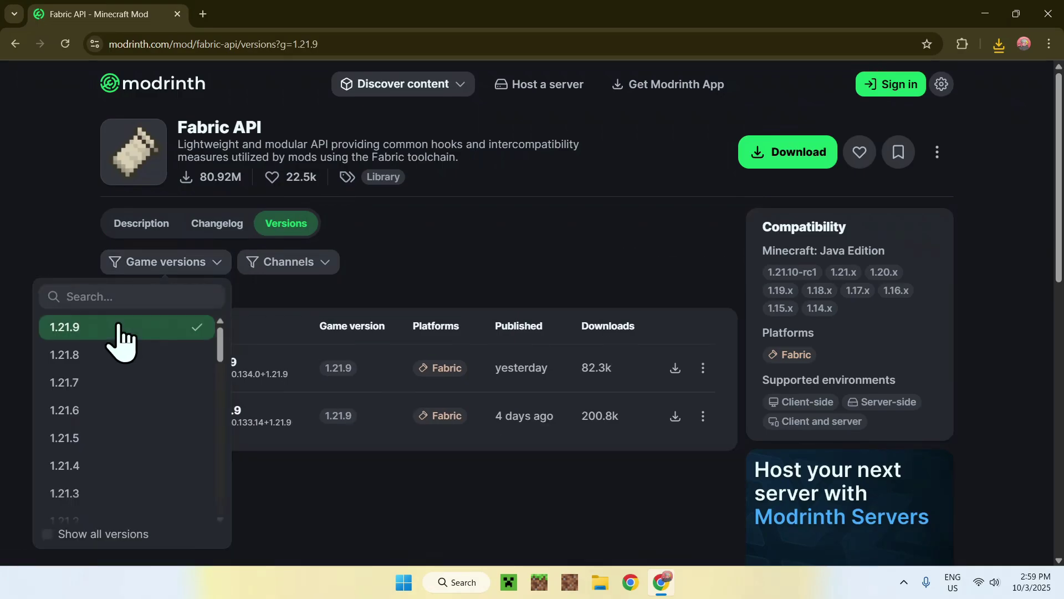
{"action": "left_click", "coordinate": [78, 225]}
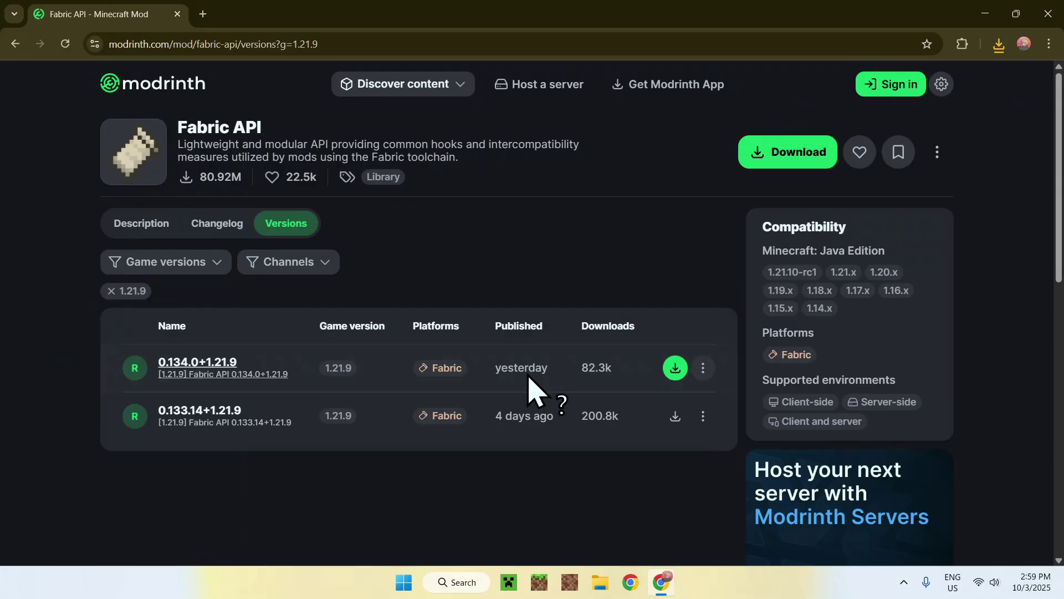
{"action": "left_click", "coordinate": [675, 368]}
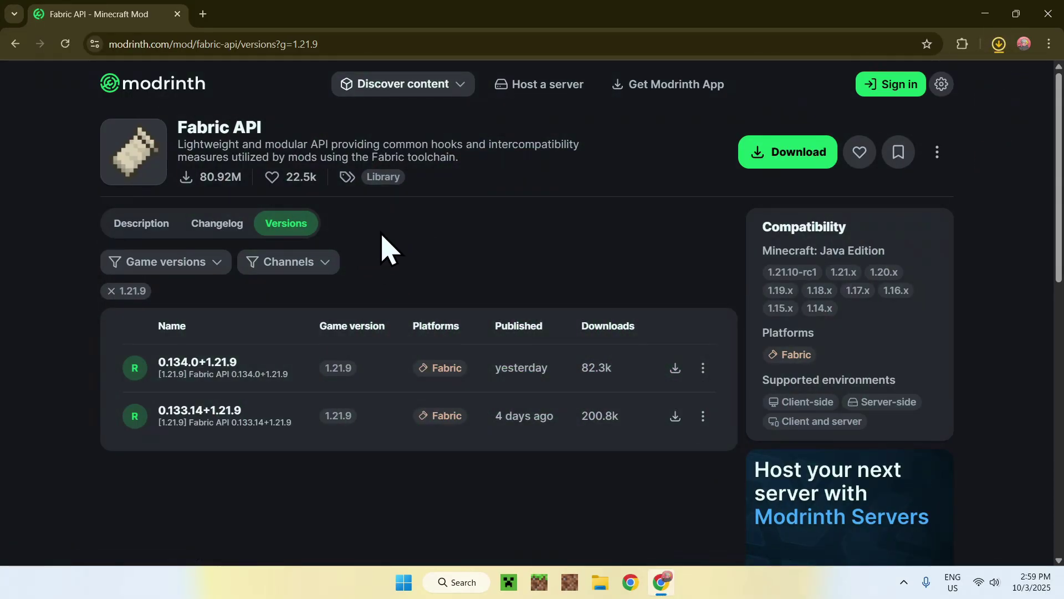
Step: Go back to Zoomify's dependencies, download YetAnotherConfigLib 3.8.0+1.21.9-fabric filtered to game version 1.21.9, and show the recent downloads
{"action": "left_click", "coordinate": [15, 44]}
{"action": "left_click", "coordinate": [15, 44]}
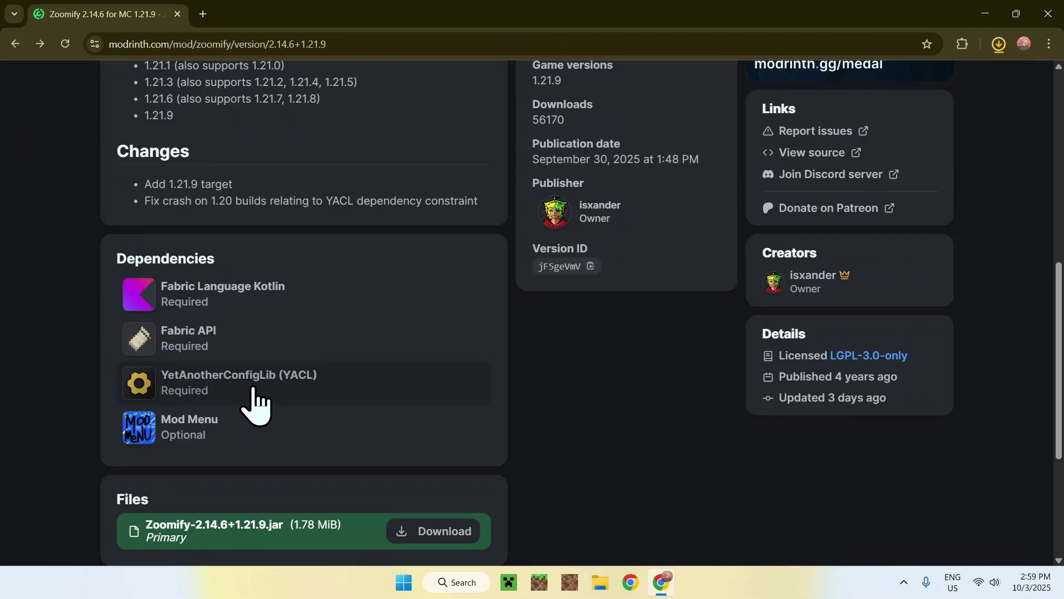
{"action": "left_click", "coordinate": [344, 395]}
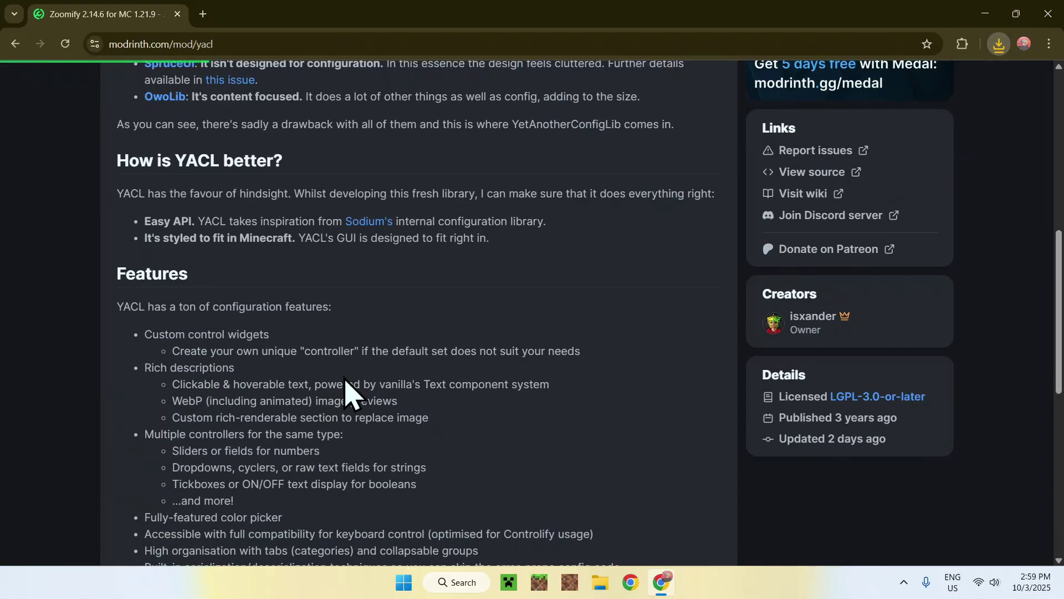
{"action": "left_click", "coordinate": [344, 225]}
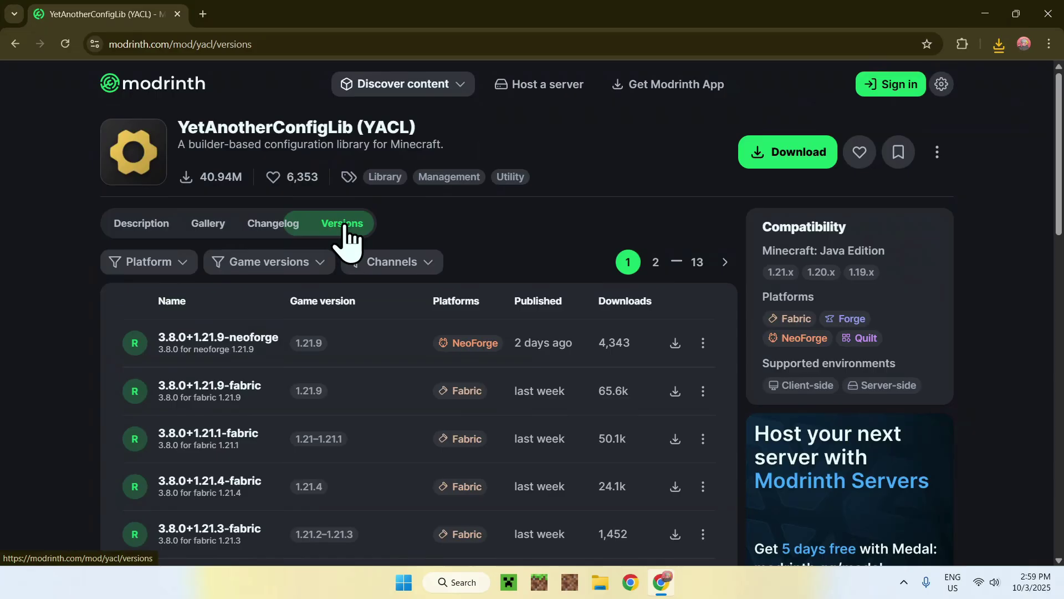
{"action": "left_click", "coordinate": [269, 270]}
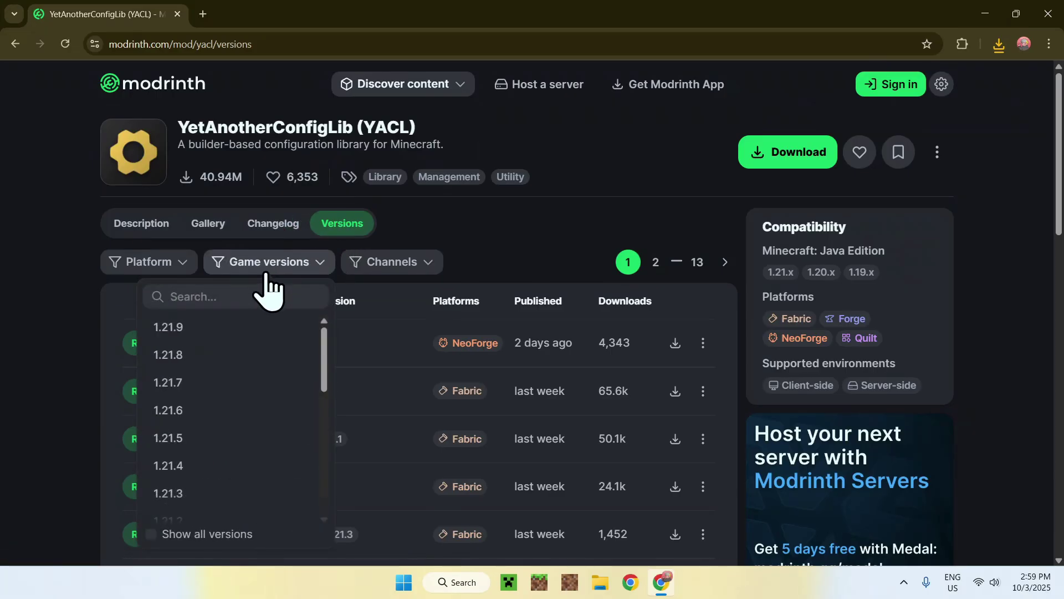
{"action": "left_click", "coordinate": [225, 330]}
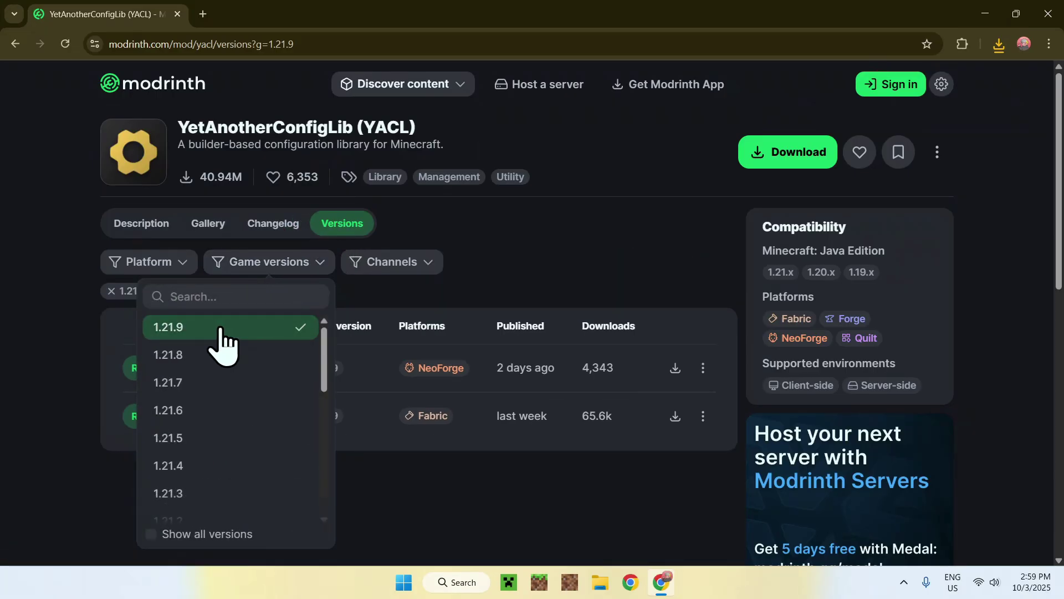
{"action": "left_click", "coordinate": [29, 332]}
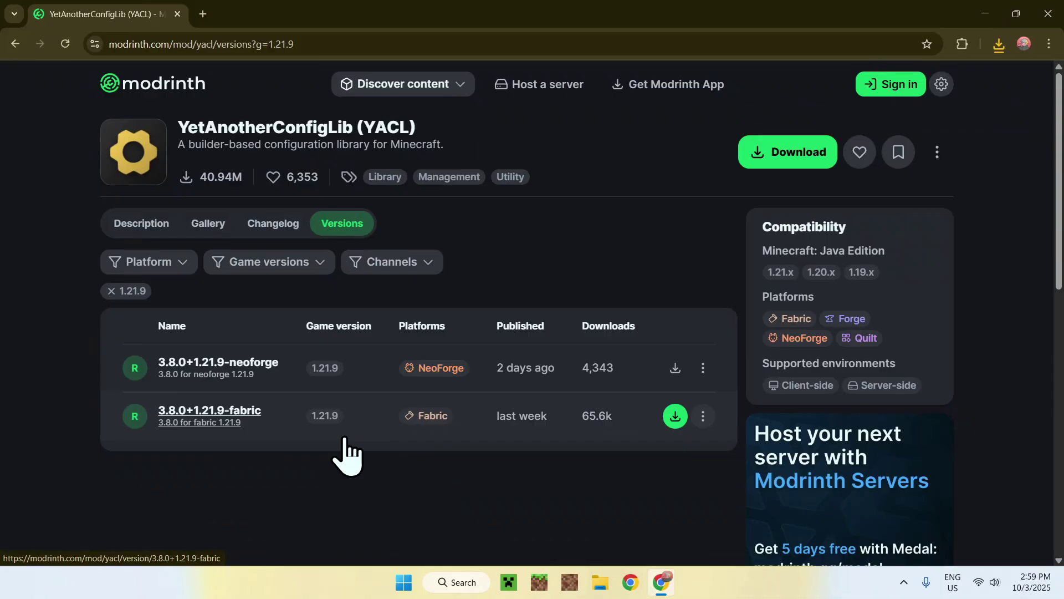
{"action": "left_click", "coordinate": [675, 420]}
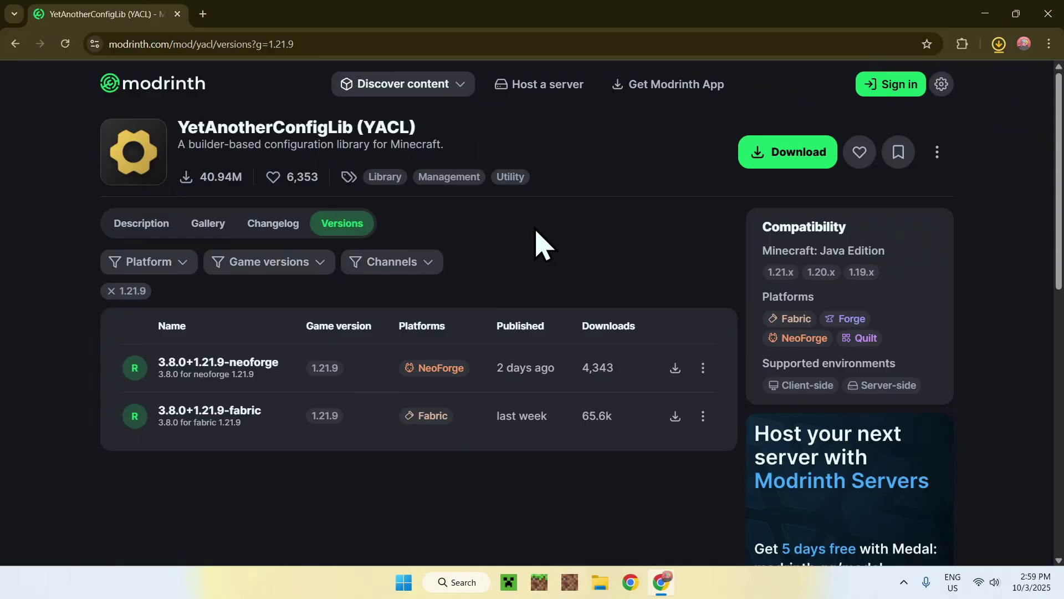
{"action": "left_click", "coordinate": [1000, 45]}
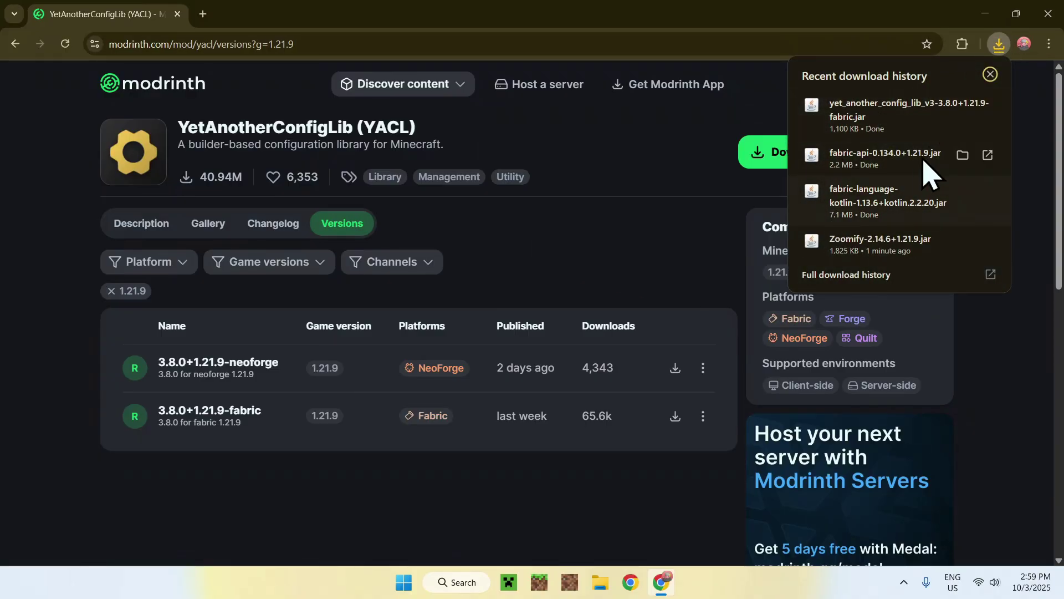
Step: Search Google for "Fabric Minecraft" in a new tab and open the official Fabric website, fabricmc.net
{"action": "left_click", "coordinate": [613, 140]}
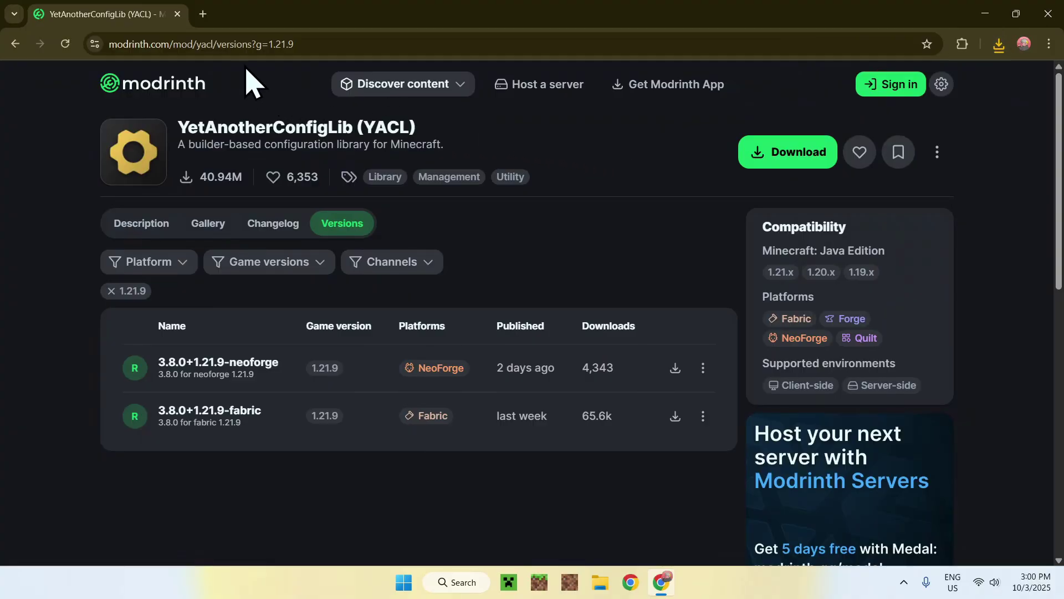
{"action": "left_click", "coordinate": [203, 13]}
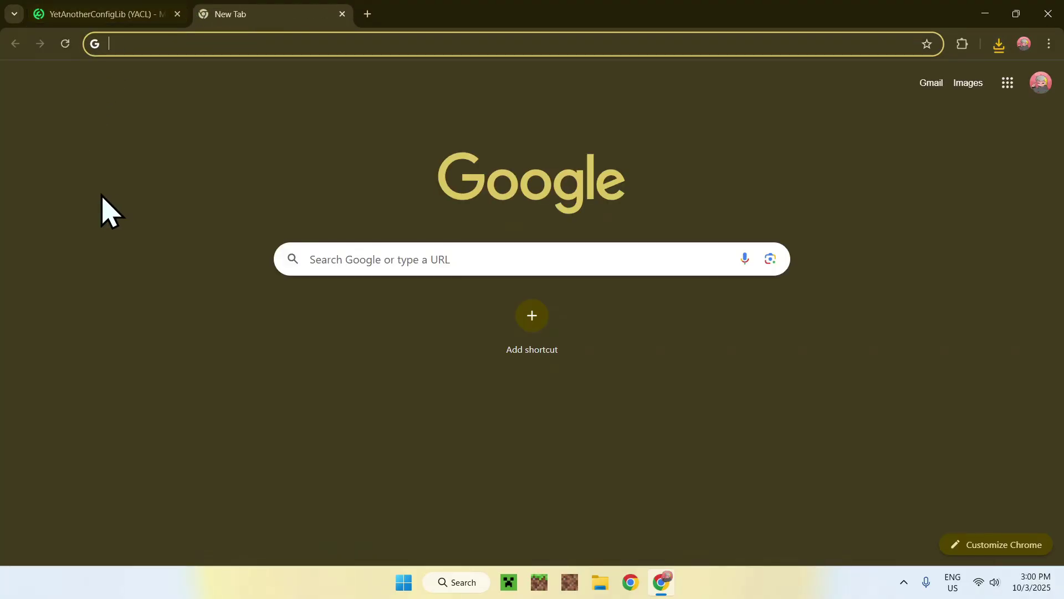
{"action": "left_click", "coordinate": [320, 259]}
{"action": "type", "text": "Fabr"}
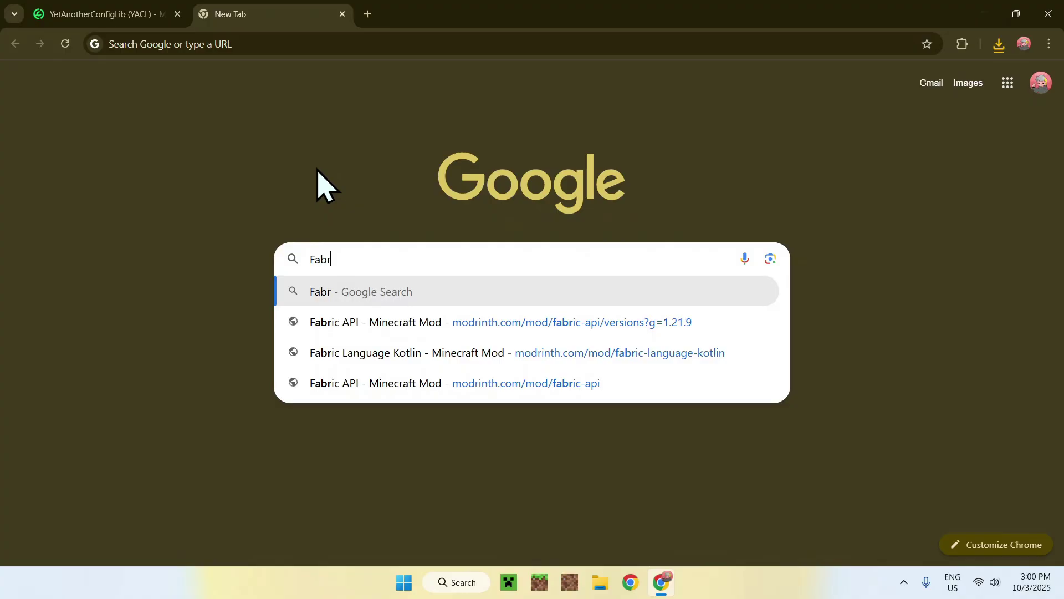
{"action": "type", "text": "ic Minecraft"}
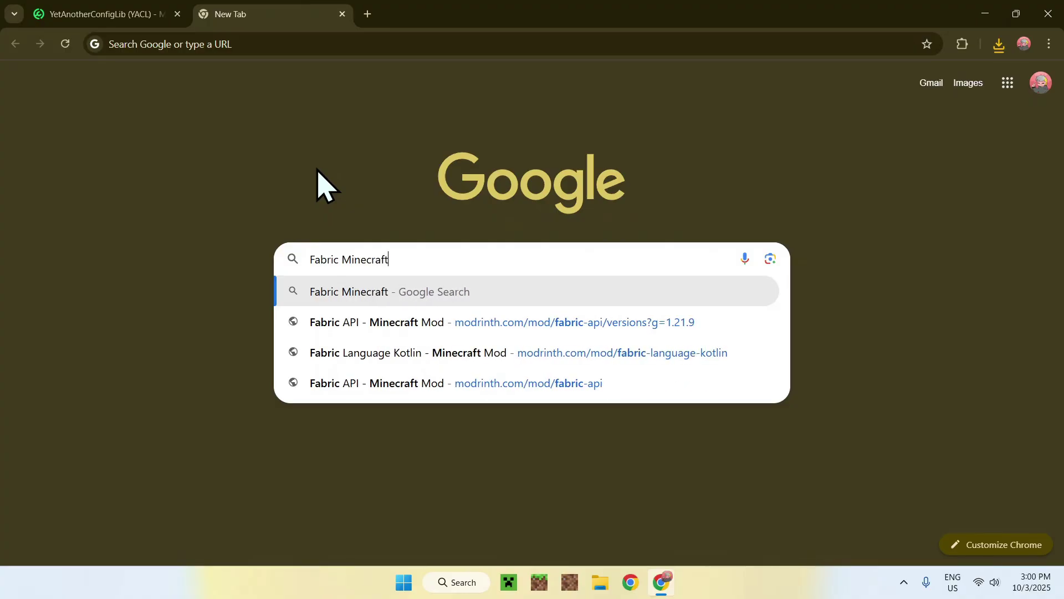
{"action": "key", "text": "Return"}
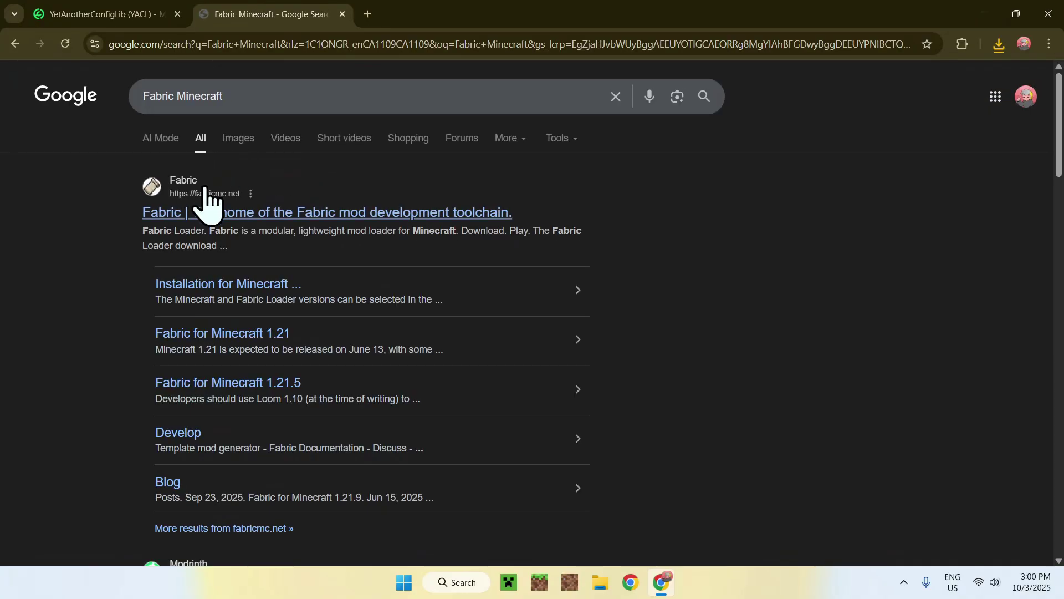
{"action": "left_click", "coordinate": [186, 235]}
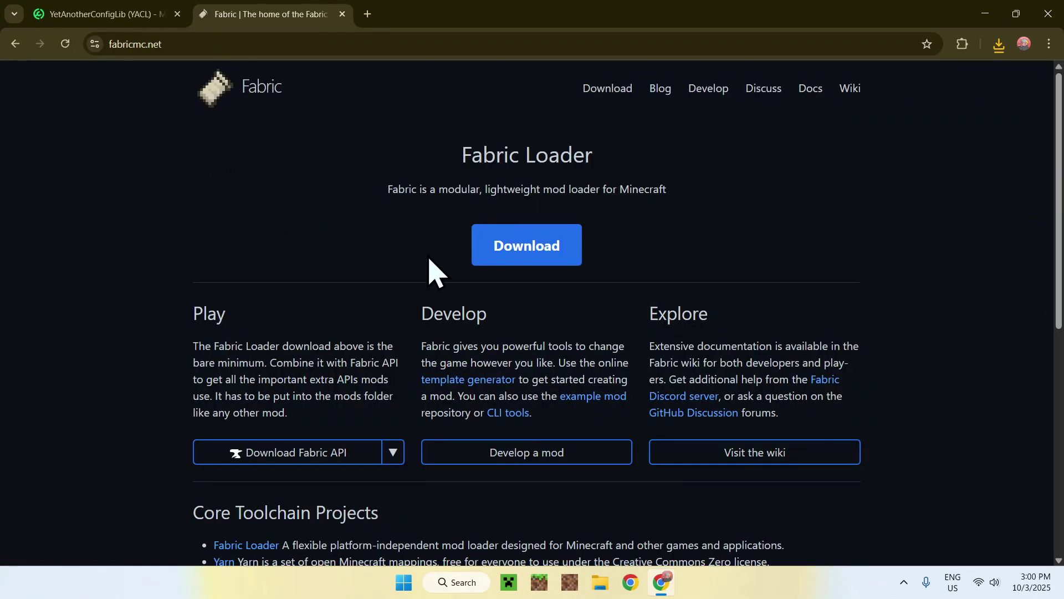
Step: Download the Fabric installer for Windows from the Fabric site and close the browser
{"action": "left_click", "coordinate": [535, 259]}
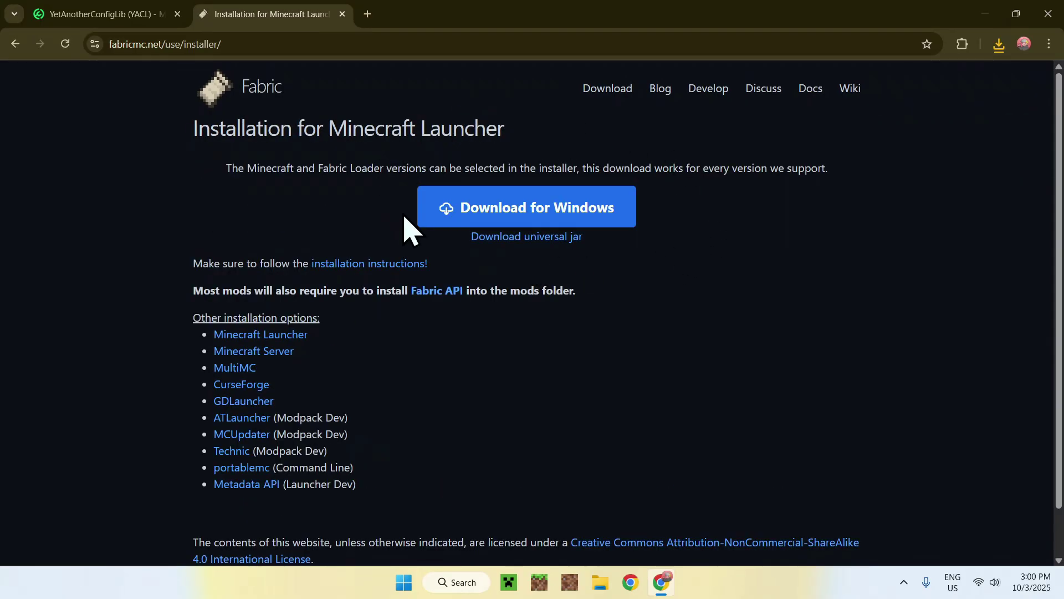
{"action": "left_click", "coordinate": [532, 221]}
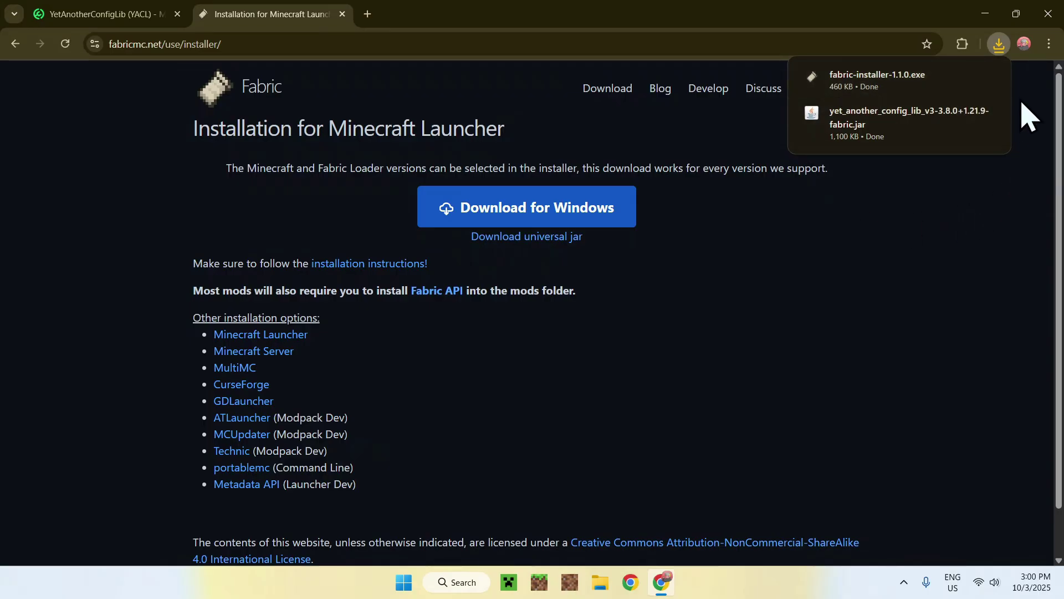
{"action": "left_click", "coordinate": [1047, 15]}
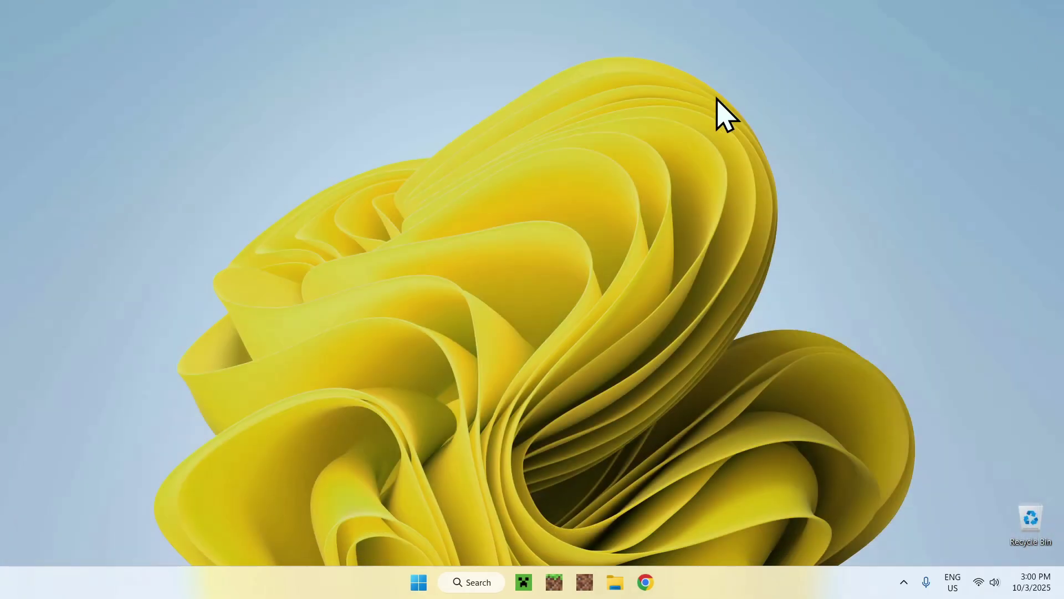
Step: Open the Downloads folder in File Explorer and run fabric-installer-1.1.0.exe
{"action": "left_click", "coordinate": [615, 582]}
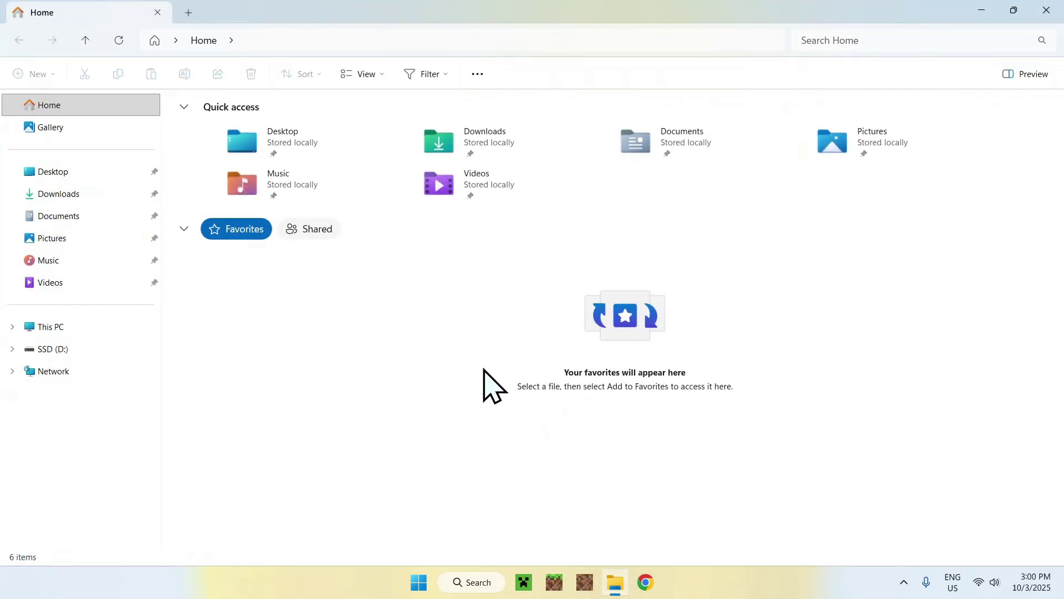
{"action": "left_click", "coordinate": [122, 194]}
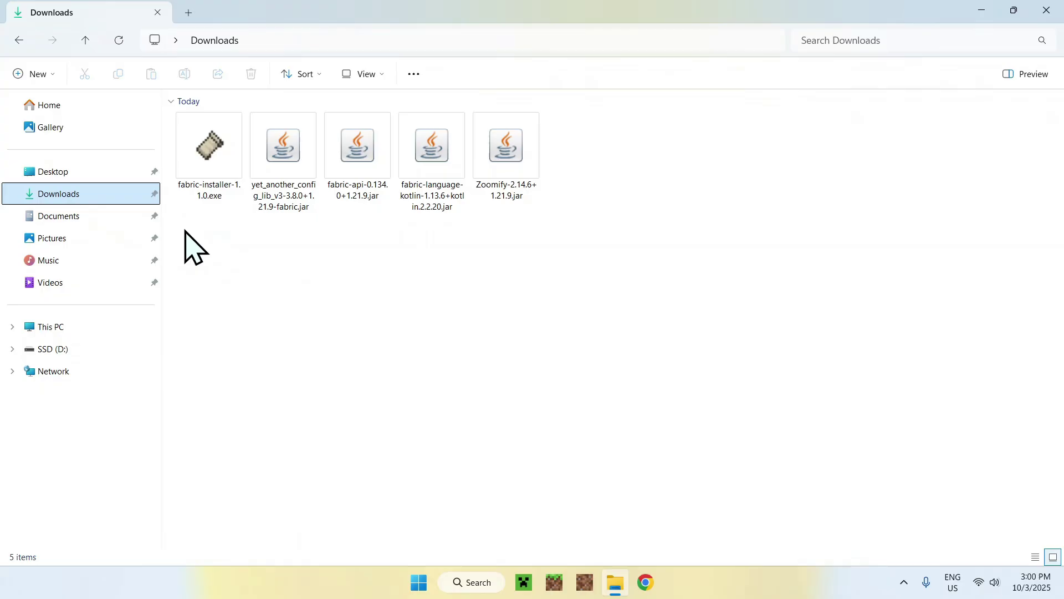
{"action": "left_click_drag", "start_coordinate": [177, 222], "coordinate": [235, 272]}
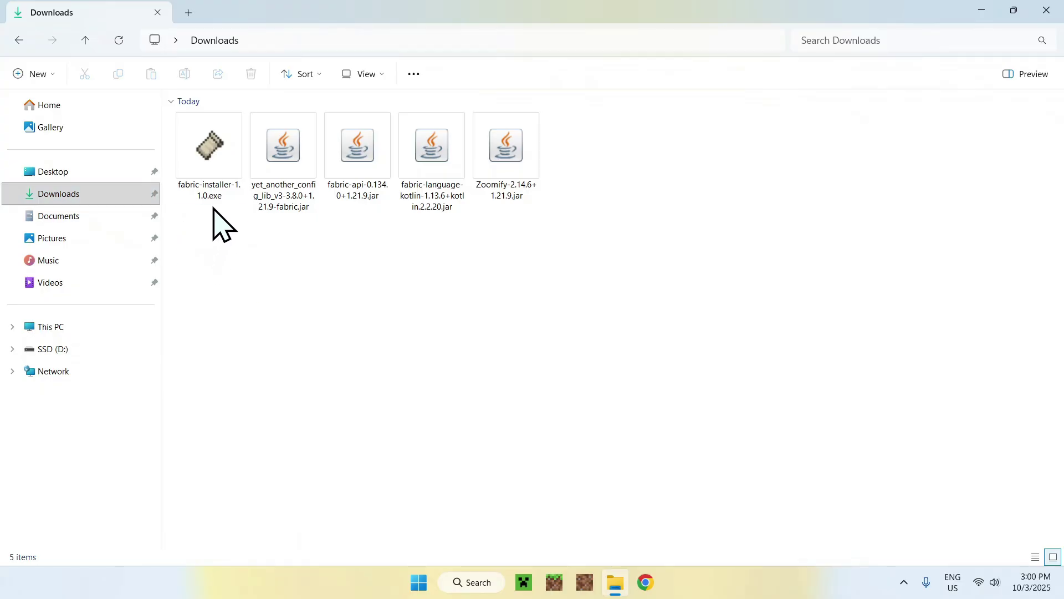
{"action": "double_click", "coordinate": [203, 174]}
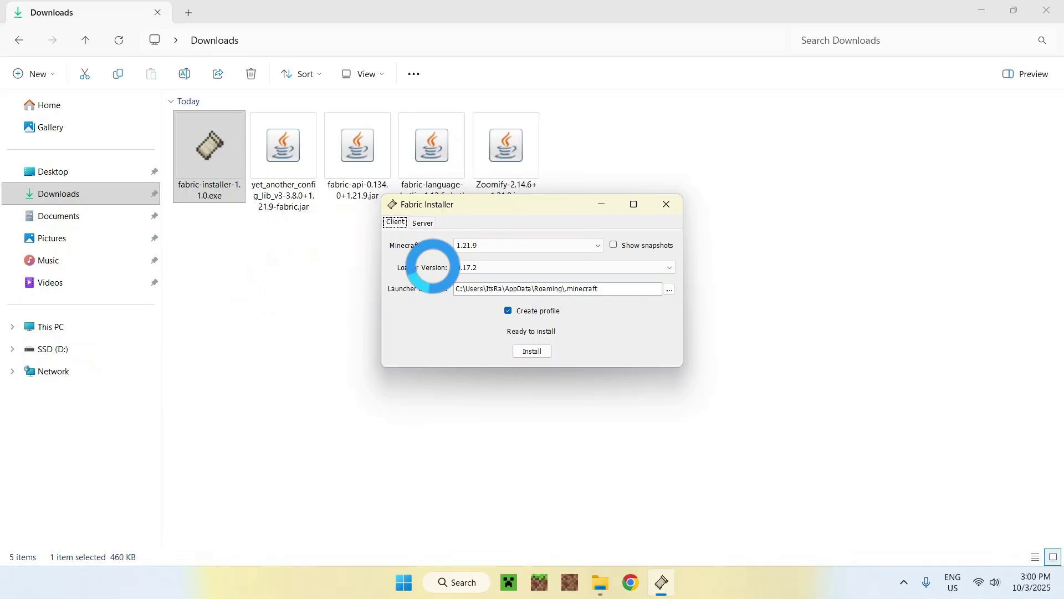
Step: Install the Fabric client for Minecraft version 1.21.9, then dismiss the confirmation and close the installer
{"action": "left_click", "coordinate": [476, 245]}
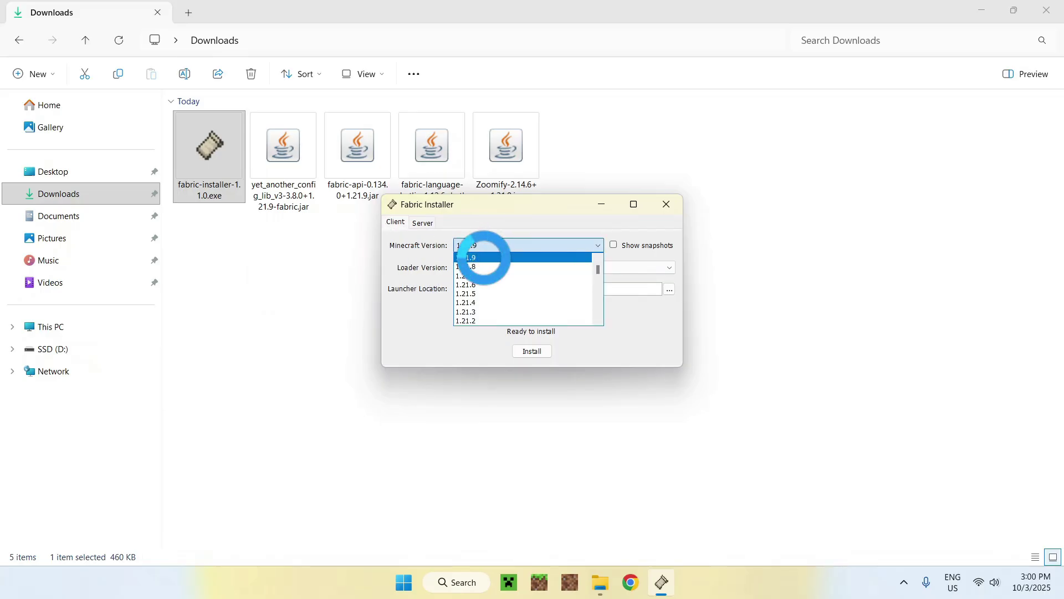
{"action": "left_click", "coordinate": [484, 257]}
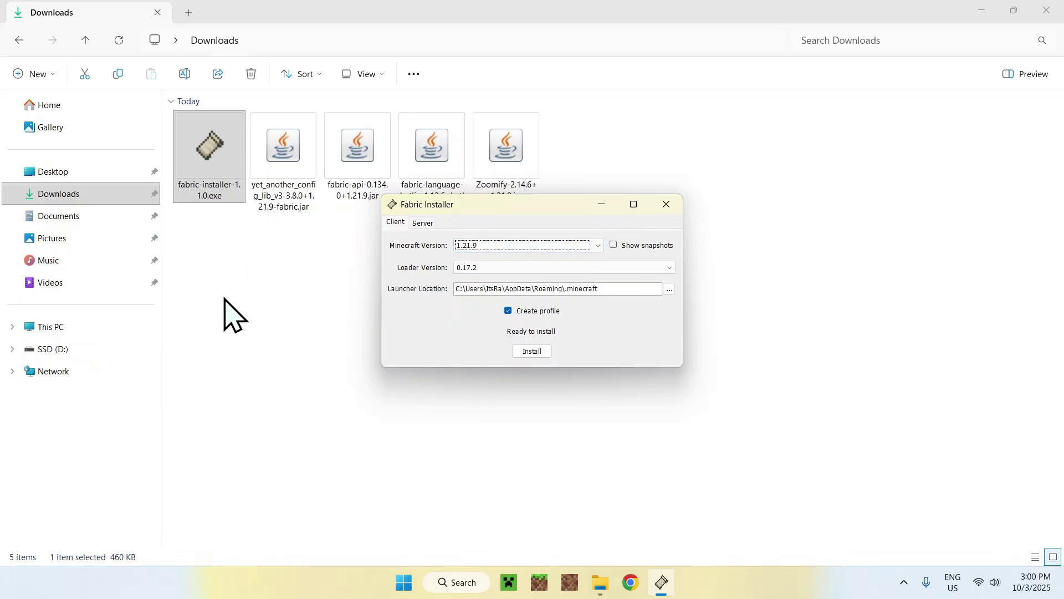
{"action": "left_click", "coordinate": [532, 351]}
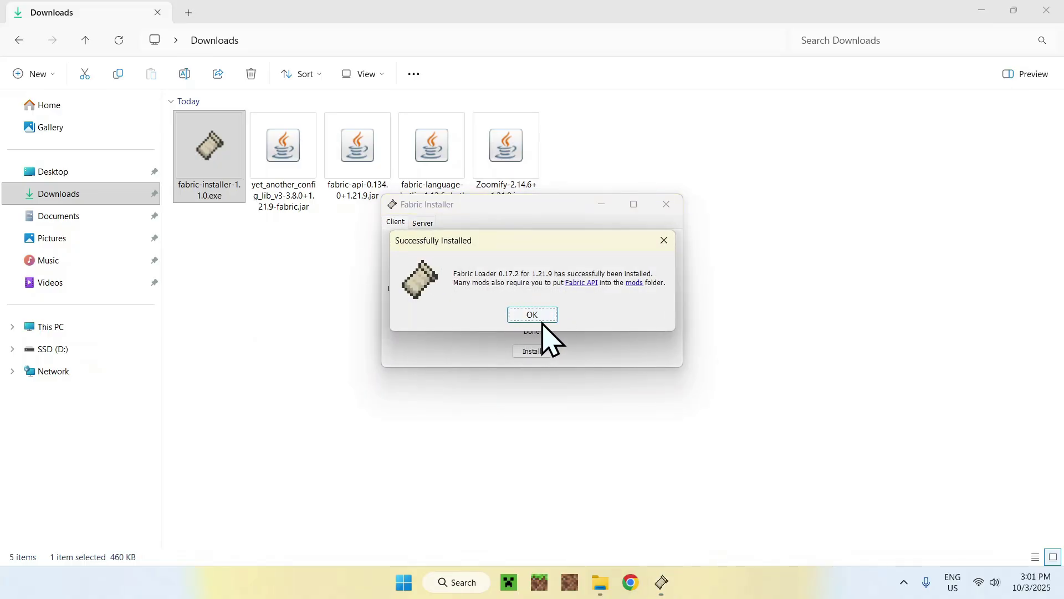
{"action": "left_click", "coordinate": [532, 315]}
{"action": "left_click", "coordinate": [666, 205]}
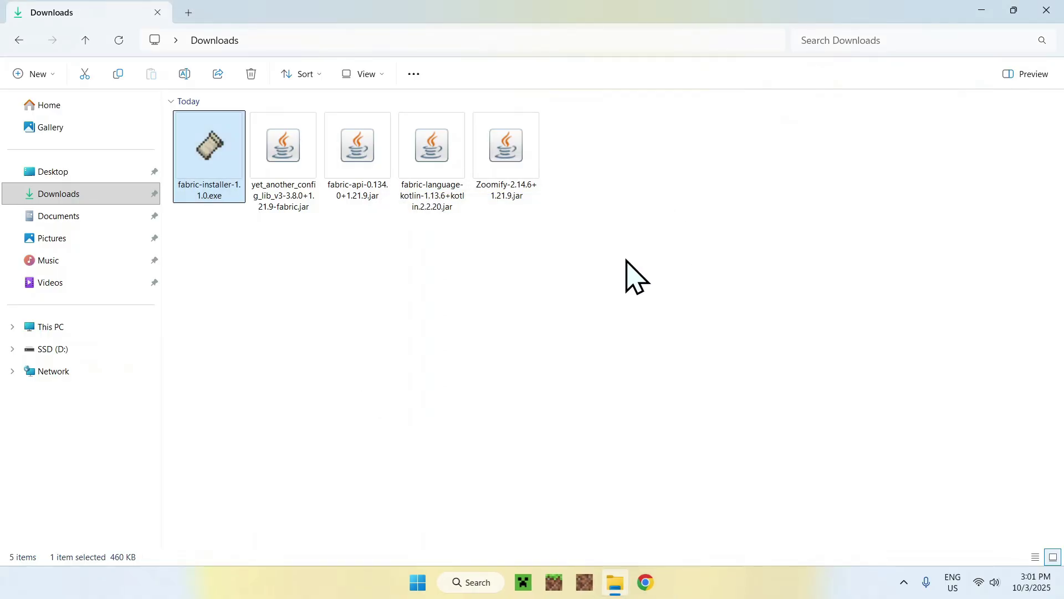
Step: In the Minecraft Launcher's installations, open the fabric-loader-1.21.9 game folder and go into its mods folder
{"action": "left_click", "coordinate": [524, 582]}
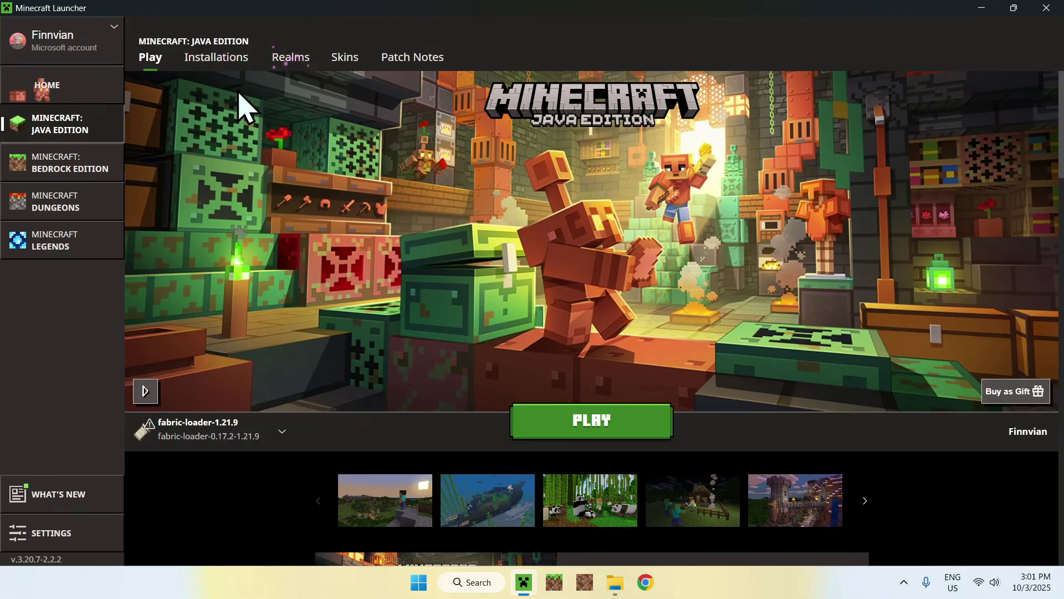
{"action": "left_click", "coordinate": [215, 63]}
{"action": "mouse_move", "coordinate": [487, 201]}
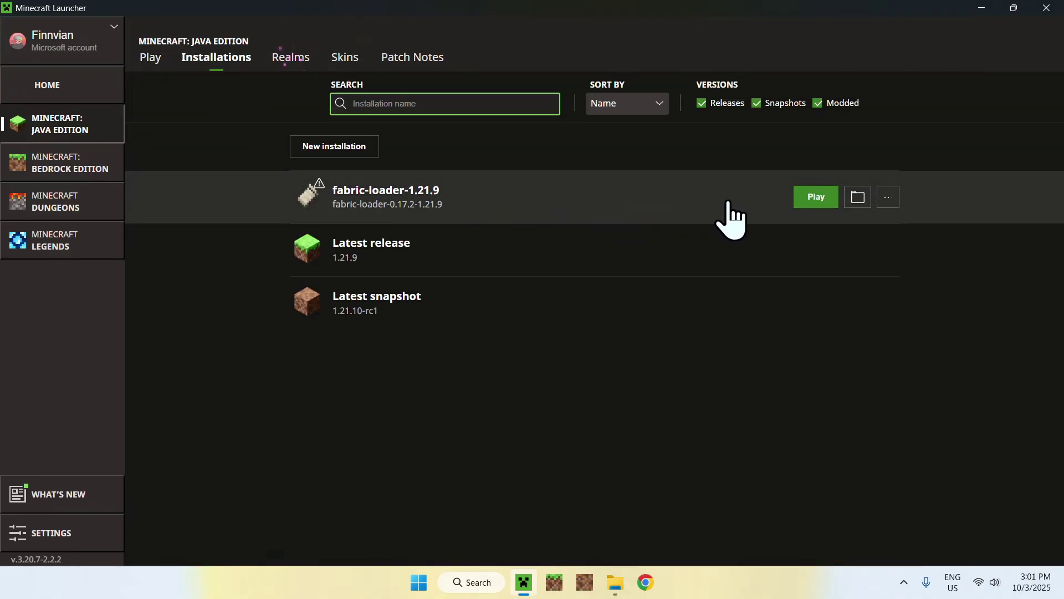
{"action": "left_click", "coordinate": [859, 199]}
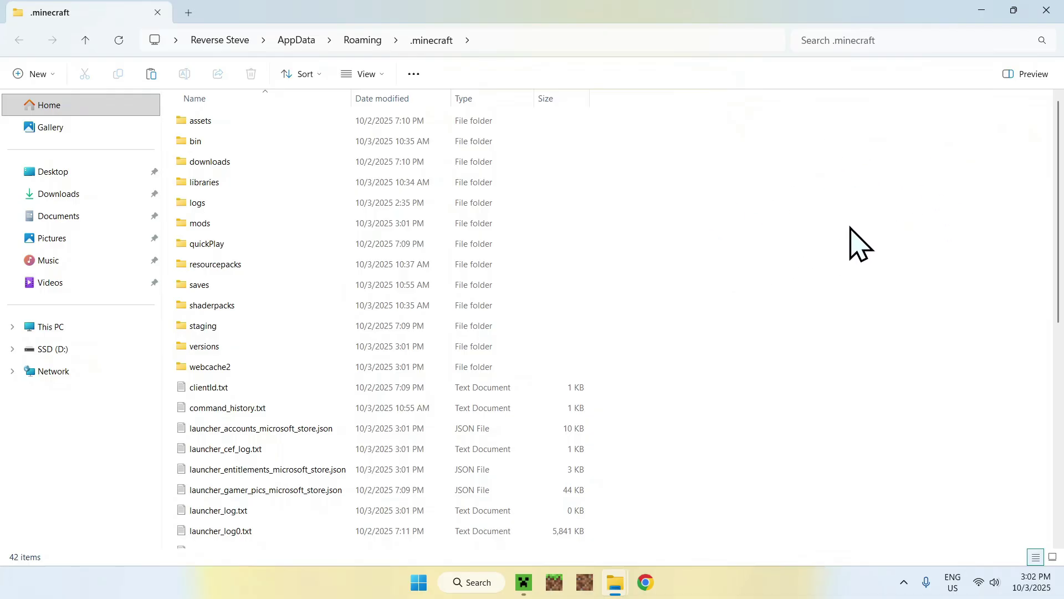
{"action": "left_click", "coordinate": [251, 223]}
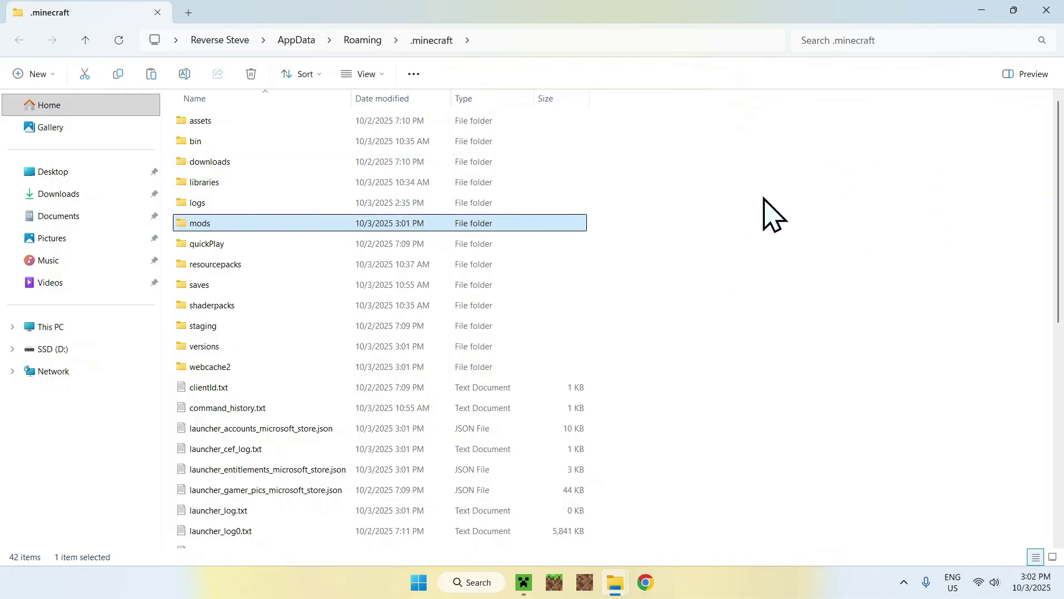
{"action": "double_click", "coordinate": [280, 223]}
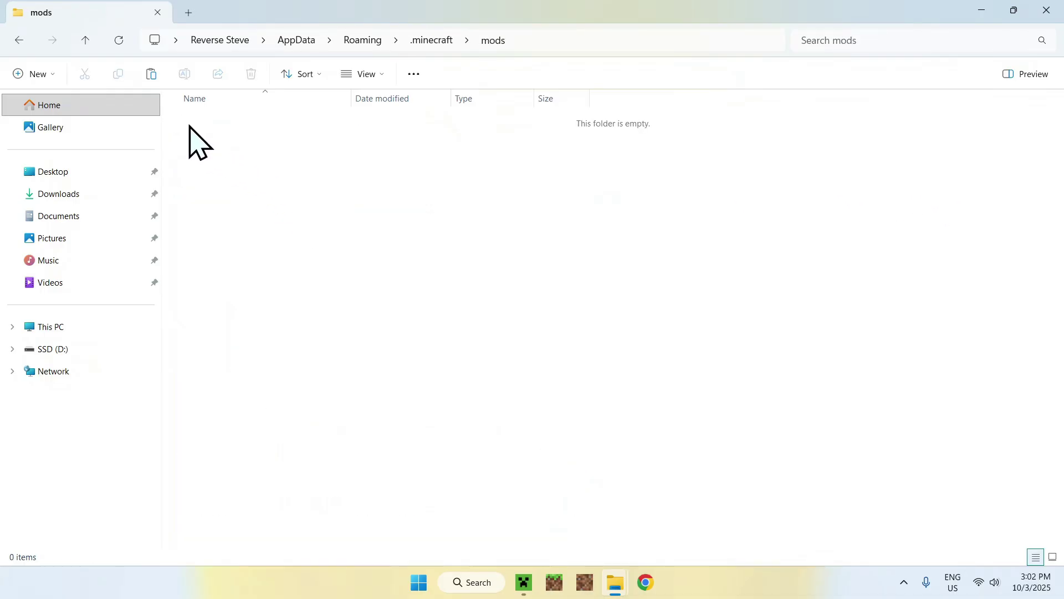
{"action": "left_click_drag", "start_coordinate": [188, 124], "coordinate": [785, 405]}
Step: Copy the YetAnotherConfigLib, Fabric API, Fabric Language Kotlin and Zoomify jar files from Downloads into the .minecraft mods folder
{"action": "left_click", "coordinate": [110, 194]}
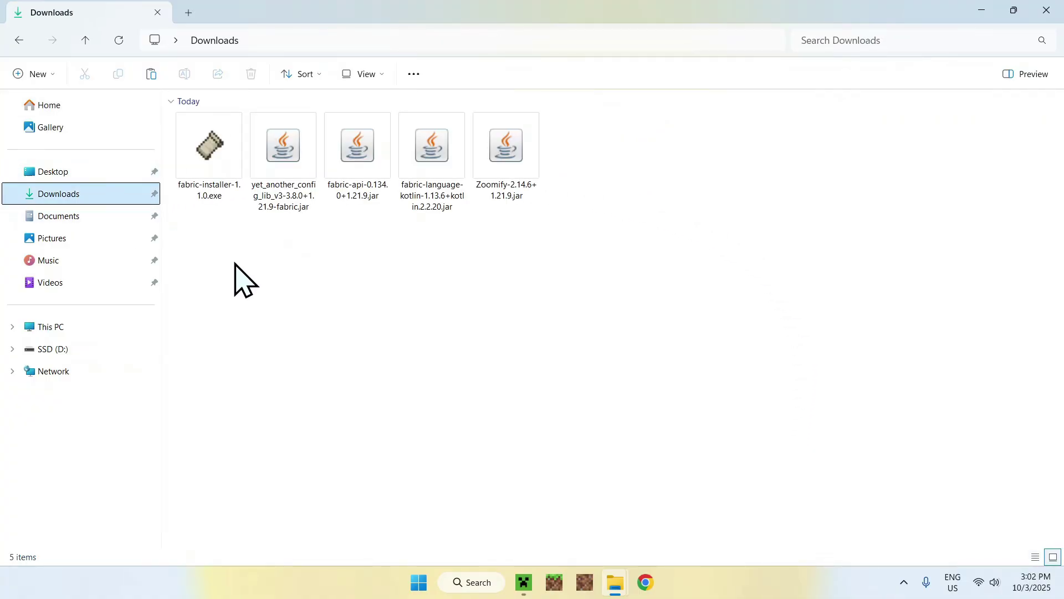
{"action": "left_click_drag", "start_coordinate": [608, 261], "coordinate": [246, 116]}
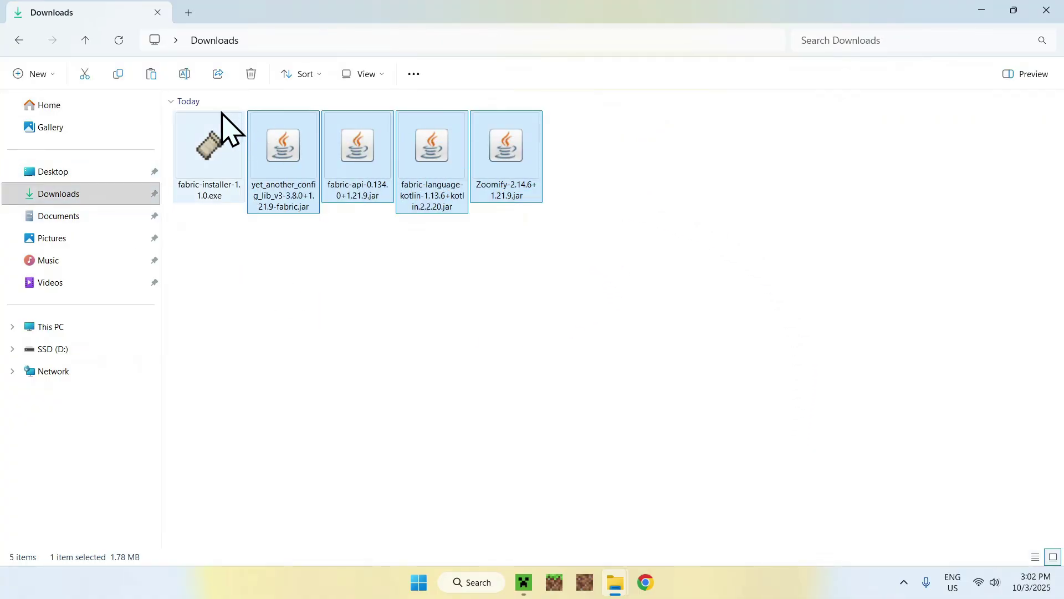
{"action": "left_click", "coordinate": [119, 74]}
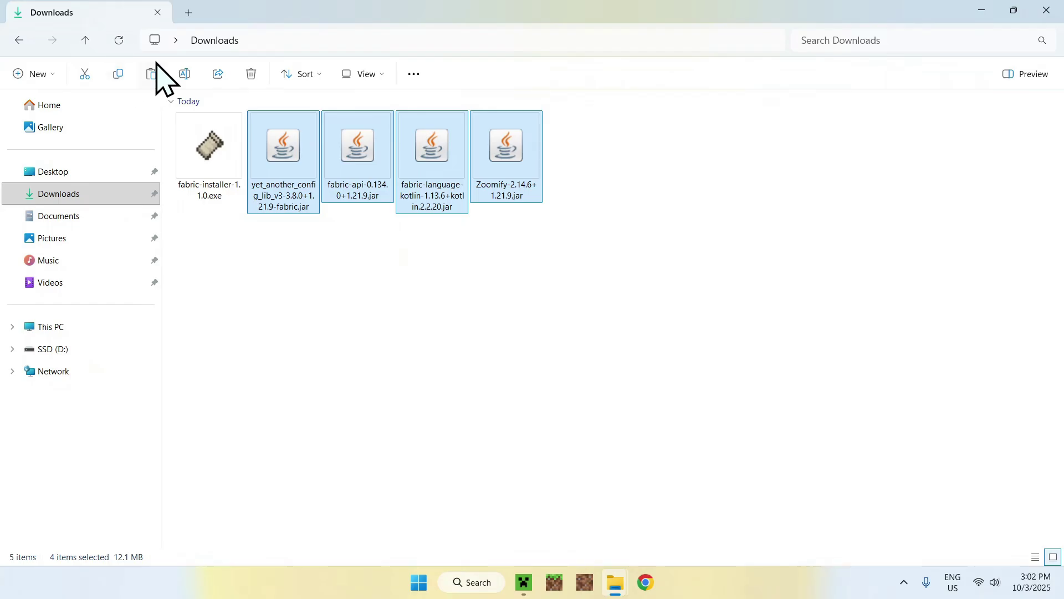
{"action": "left_click", "coordinate": [19, 41]}
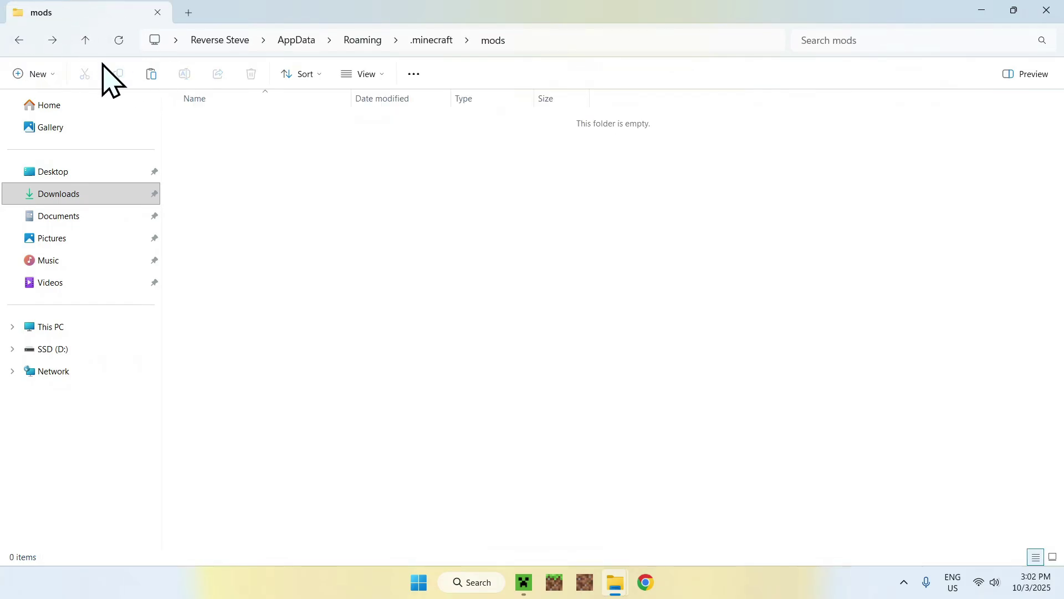
{"action": "left_click", "coordinate": [152, 74]}
{"action": "left_click", "coordinate": [311, 183]}
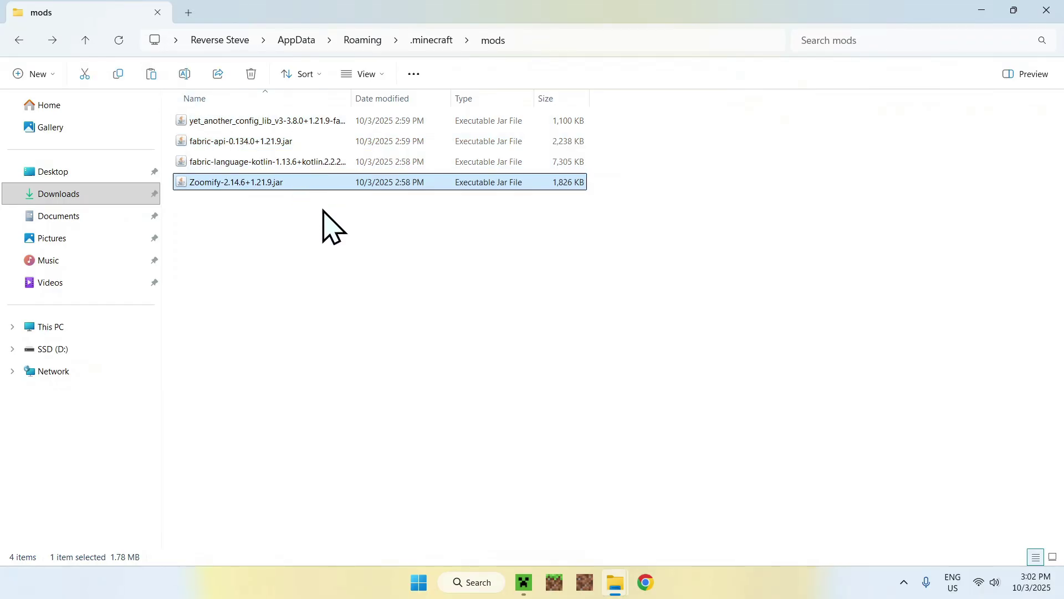
{"action": "left_click", "coordinate": [276, 164]}
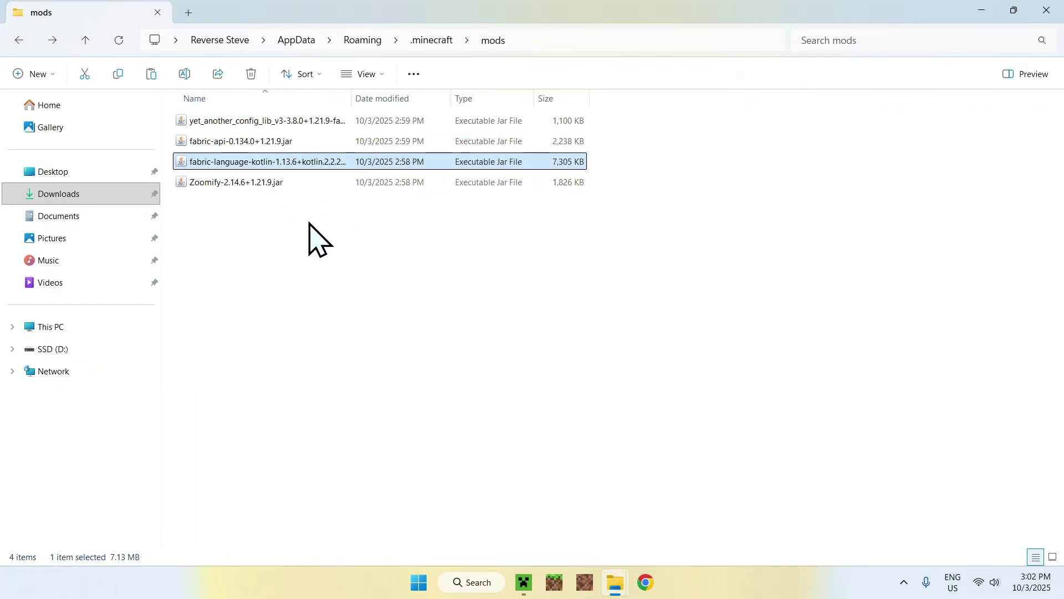
{"action": "left_click", "coordinate": [291, 145]}
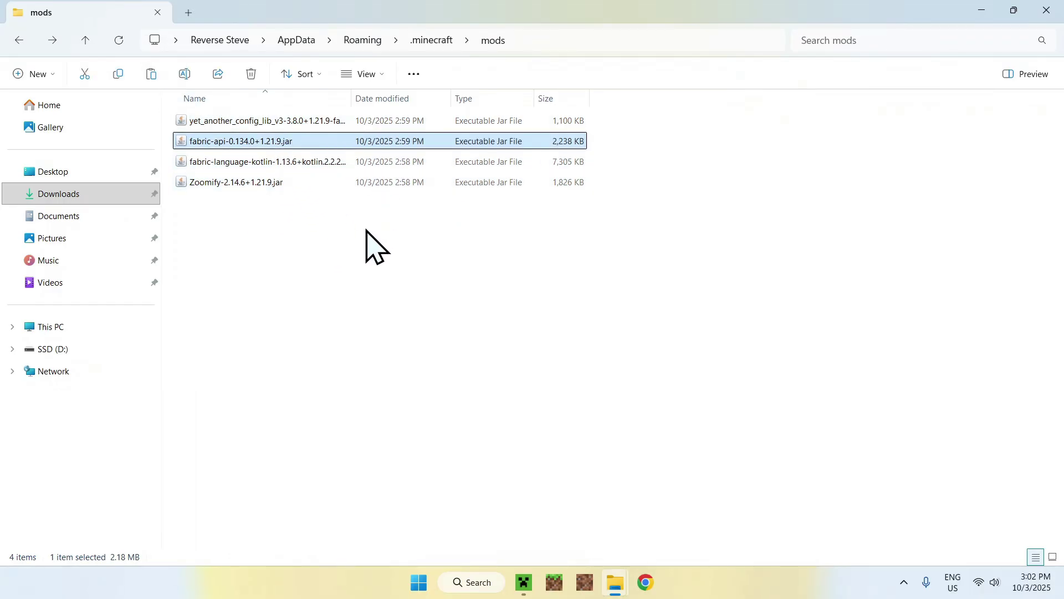
{"action": "left_click", "coordinate": [319, 123]}
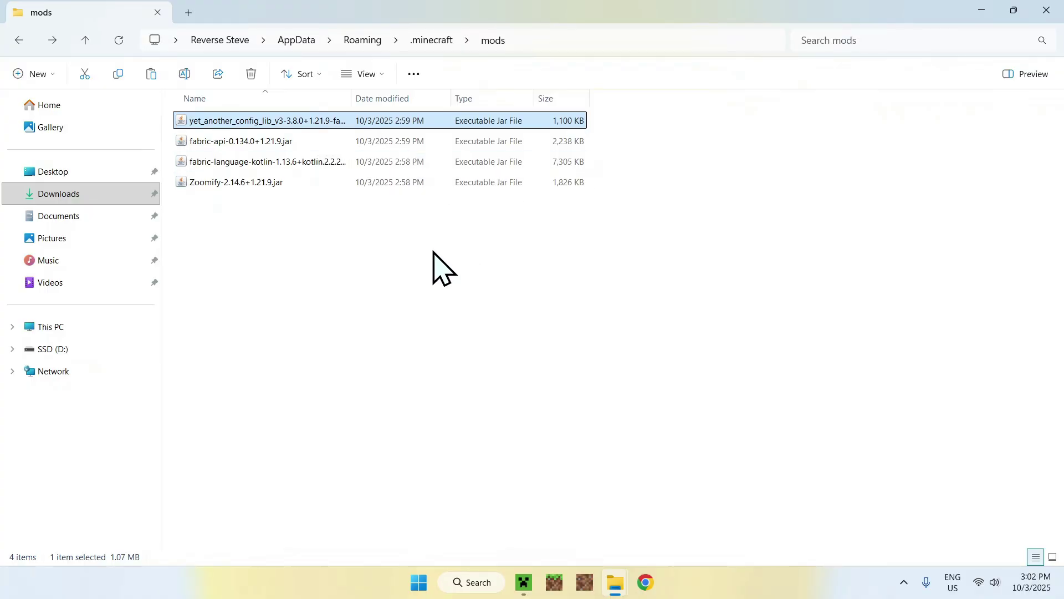
{"action": "left_click", "coordinate": [477, 270]}
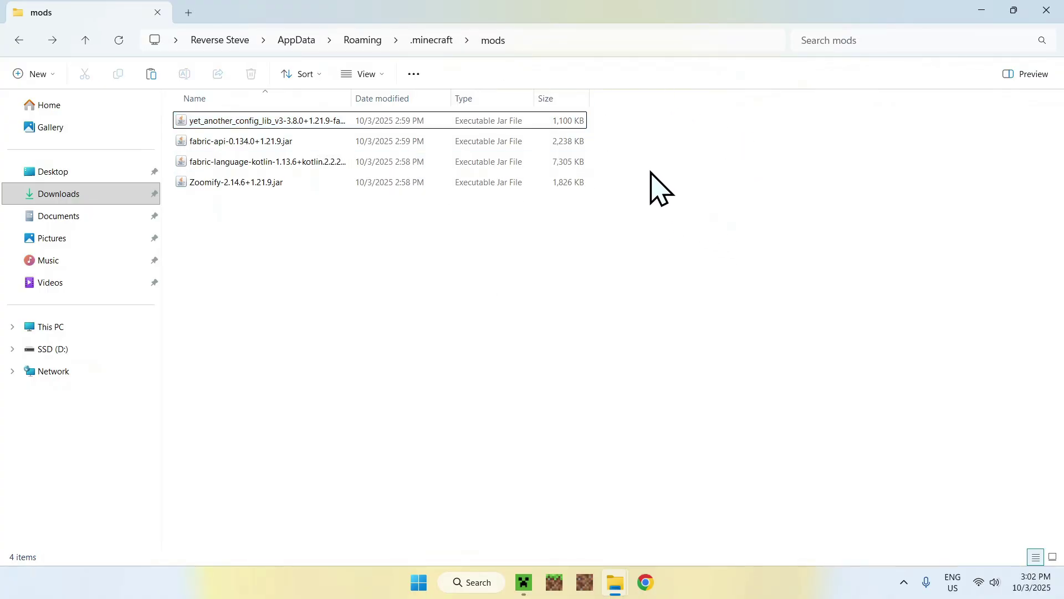
Step: Start fabric-loader-1.21.9 from the Minecraft Launcher, accepting the modified-installation risks with no further warnings
{"action": "left_click", "coordinate": [523, 582]}
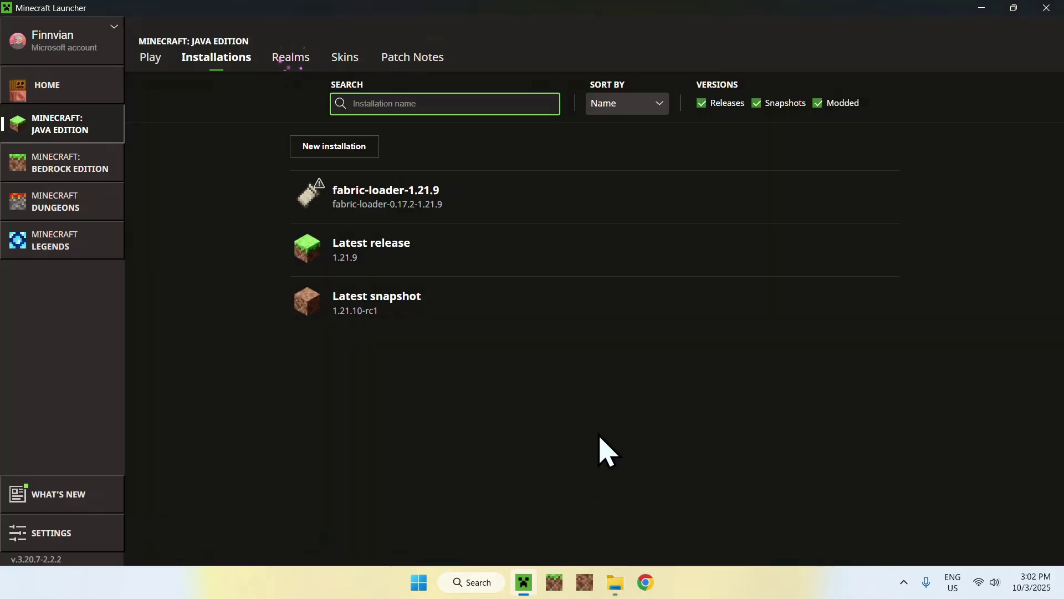
{"action": "left_click", "coordinate": [151, 59]}
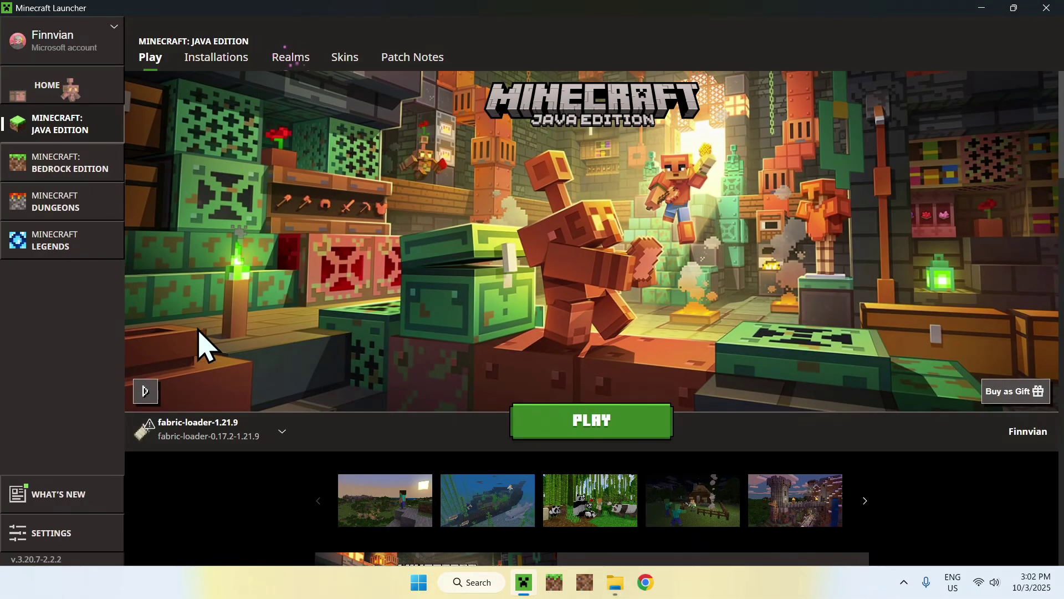
{"action": "left_click", "coordinate": [589, 432]}
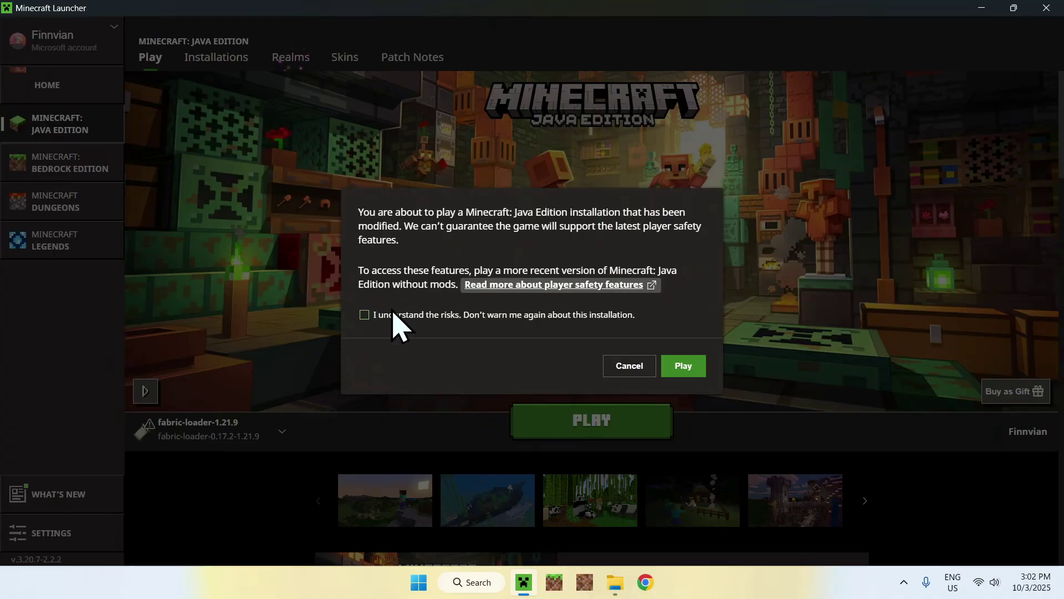
{"action": "left_click", "coordinate": [364, 314]}
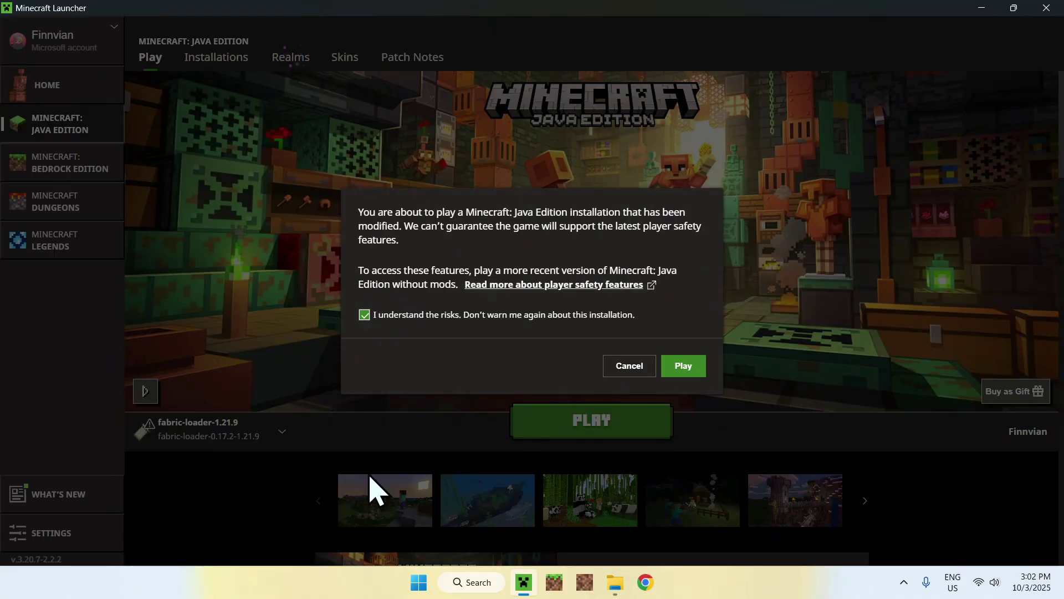
{"action": "left_click", "coordinate": [683, 365]}
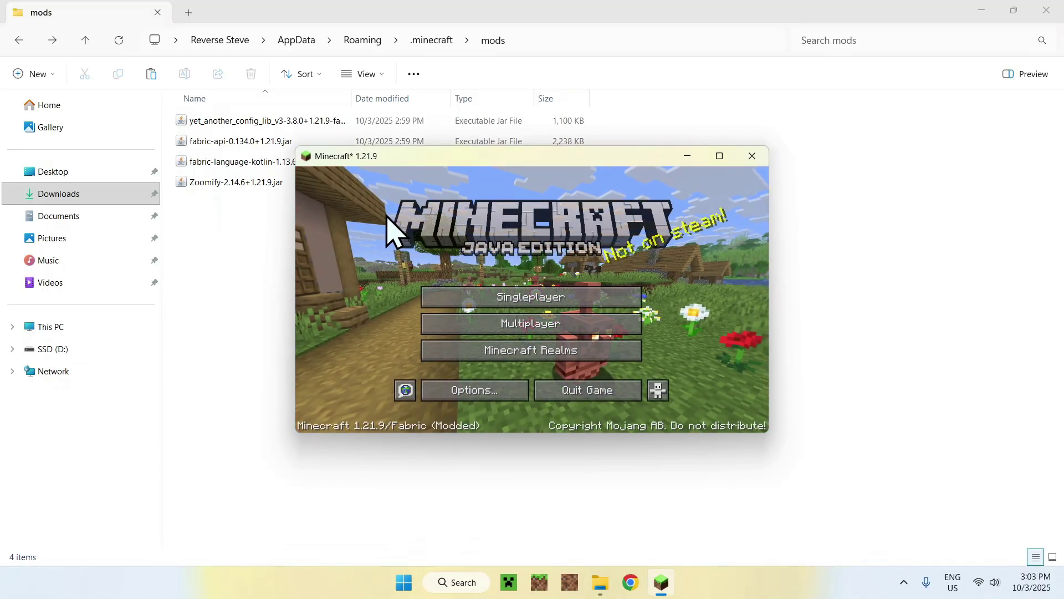
Step: Maximize the Minecraft 1.21.9 window, load a saved singleplayer world and walk forward in it
{"action": "left_click", "coordinate": [719, 157]}
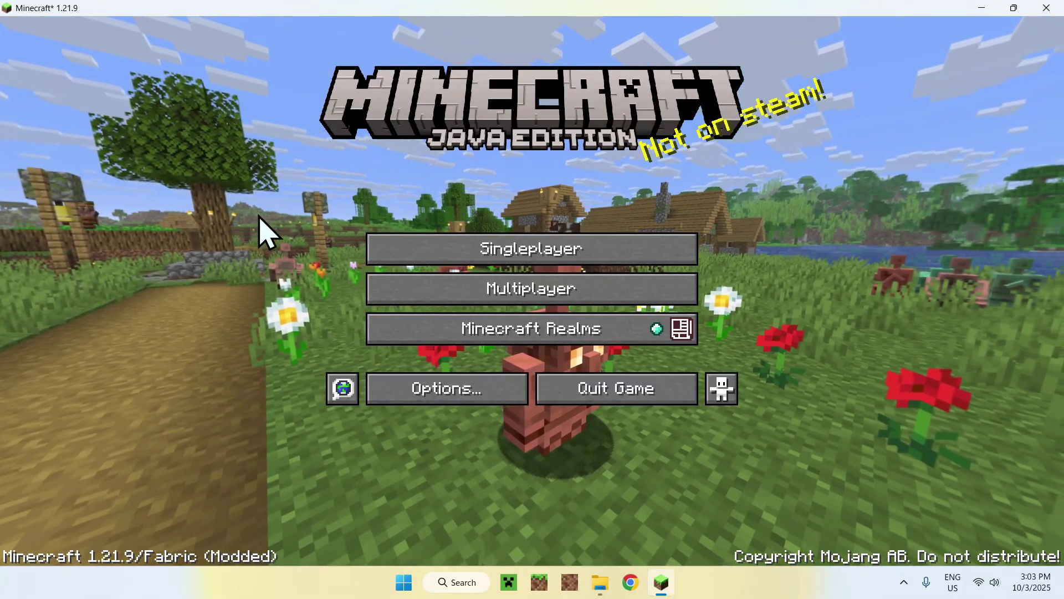
{"action": "left_click", "coordinate": [560, 242]}
{"action": "double_click", "coordinate": [421, 200]}
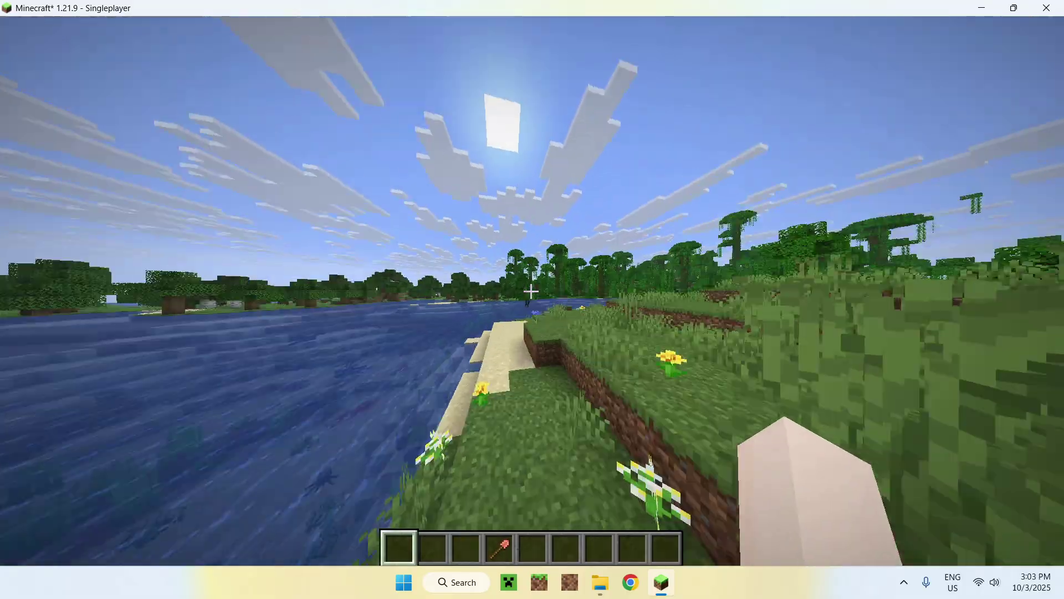
{"action": "key", "text": "w"}
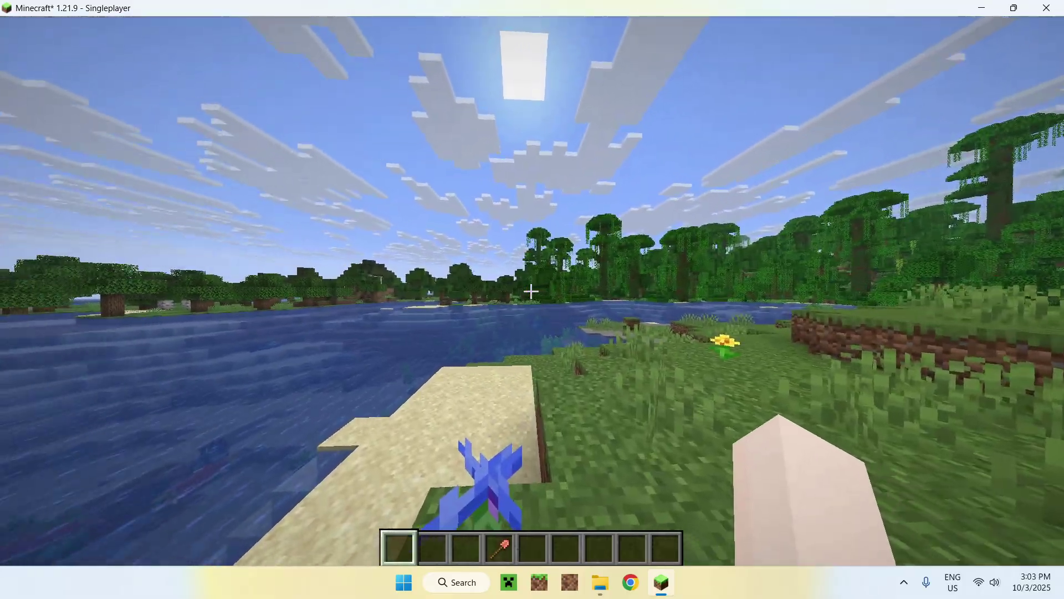